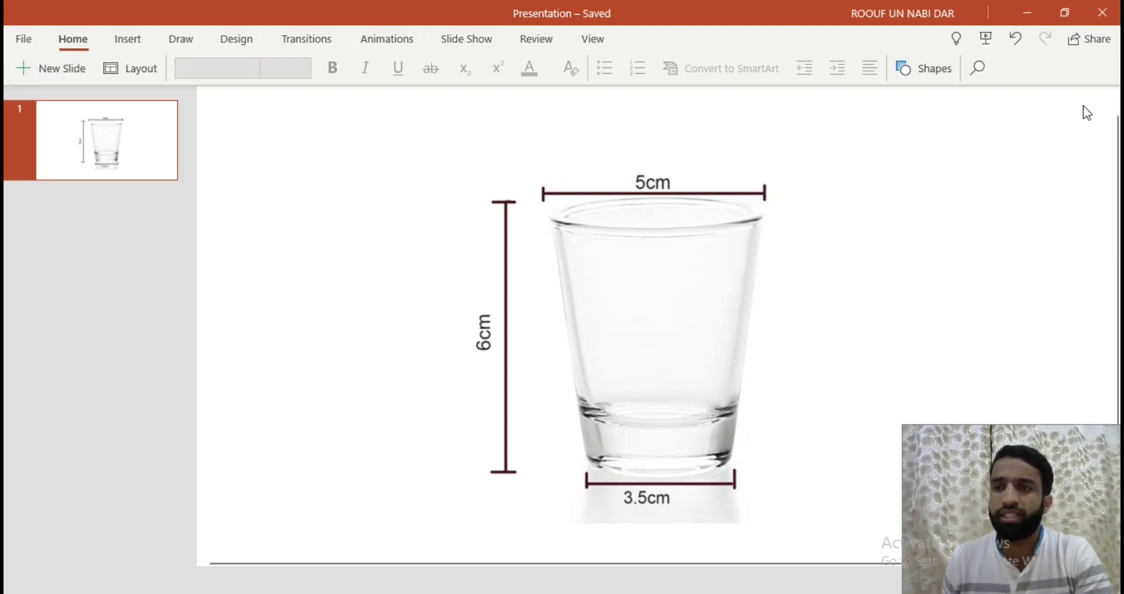
# Switch to Abaqus/CAE and create a 3D deformable solid part named GLASS with a revolution base feature and approximate size 200
pyautogui.click(1030, 18)
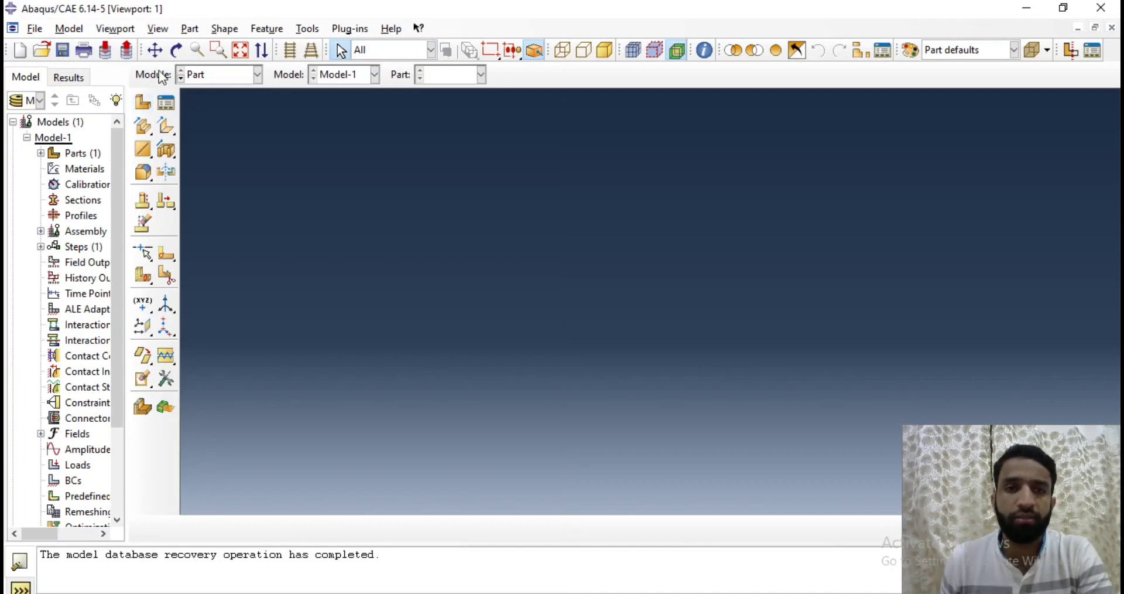
pyautogui.click(150, 103)
pyautogui.moveTo(133, 120); pyautogui.dragTo(229, 85)
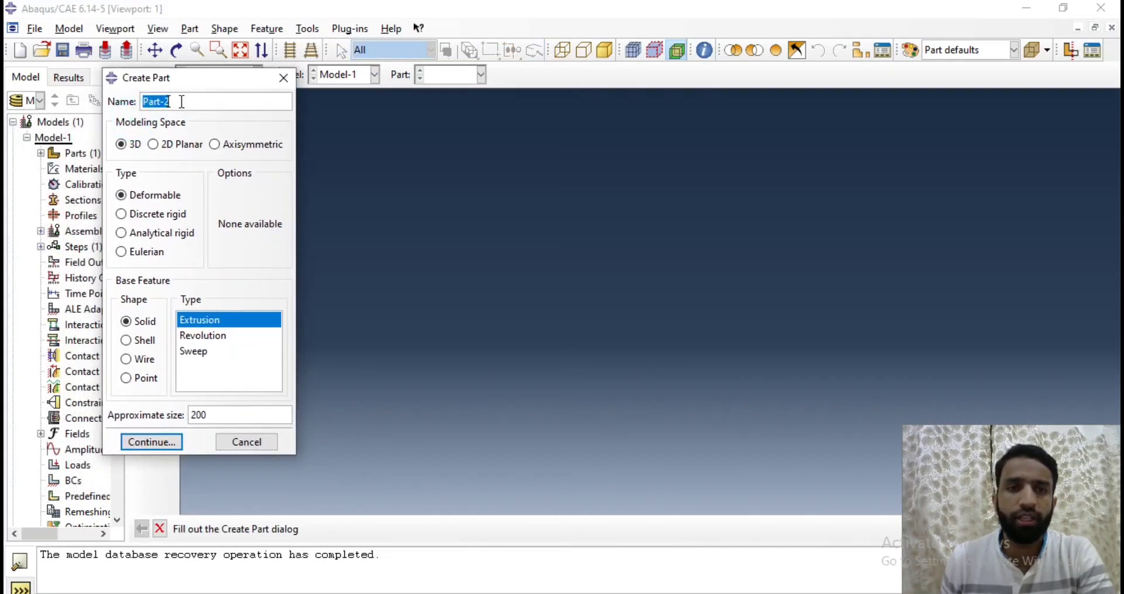
pyautogui.write('GL')
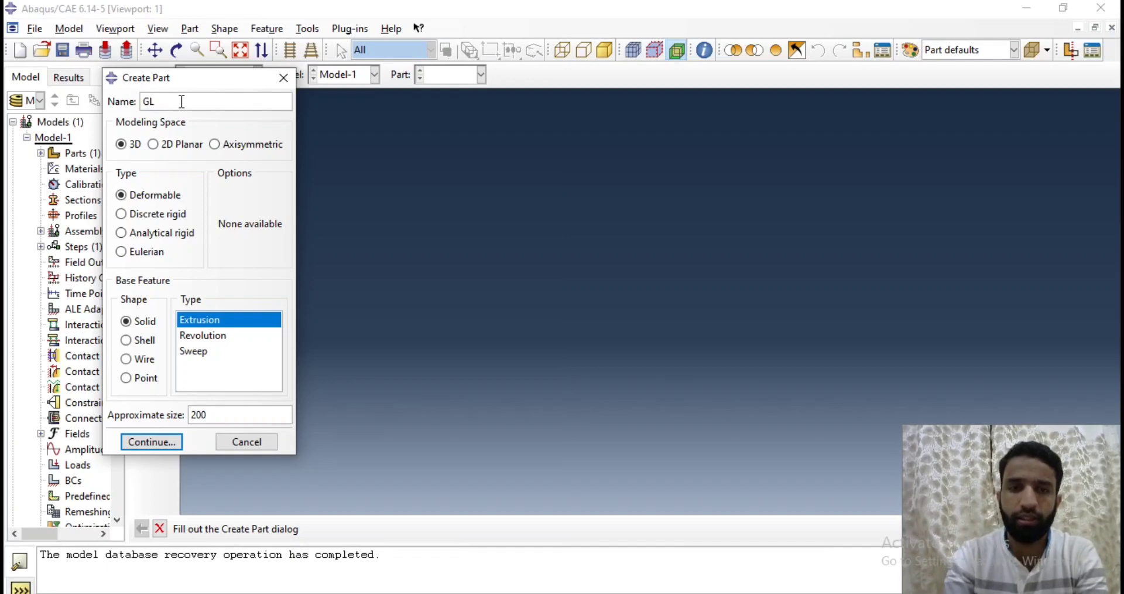
pyautogui.write('ASS')
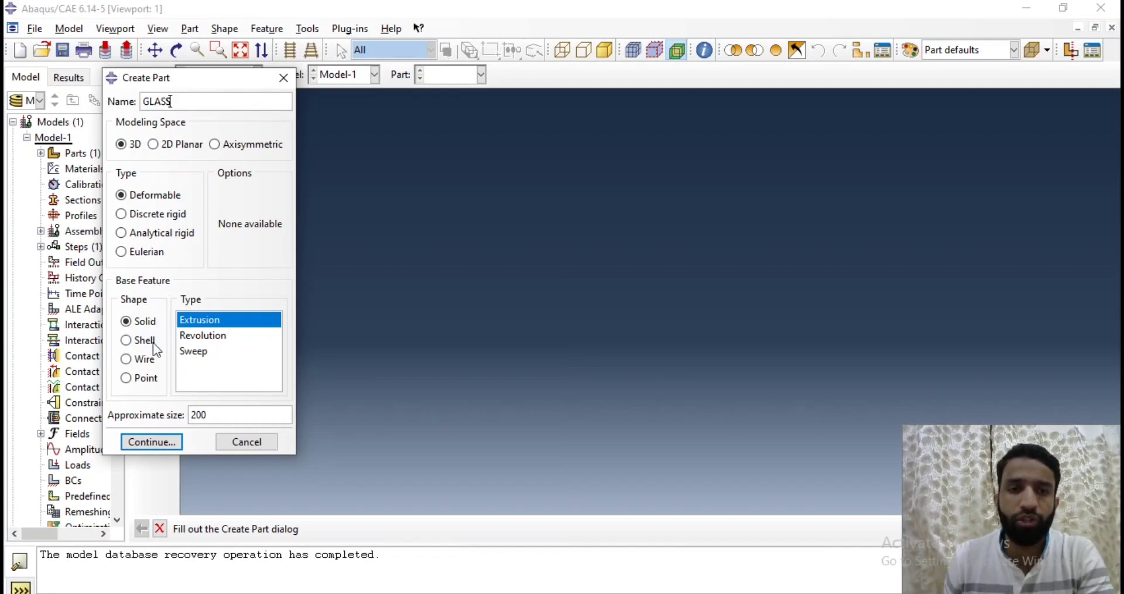
pyautogui.click(195, 336)
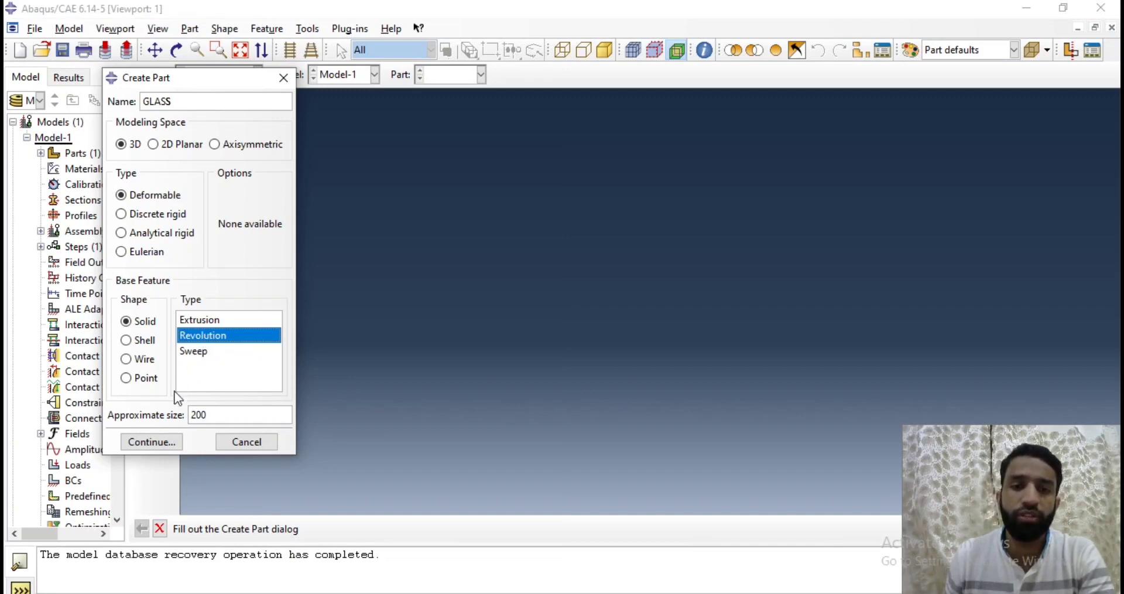
pyautogui.click(153, 442)
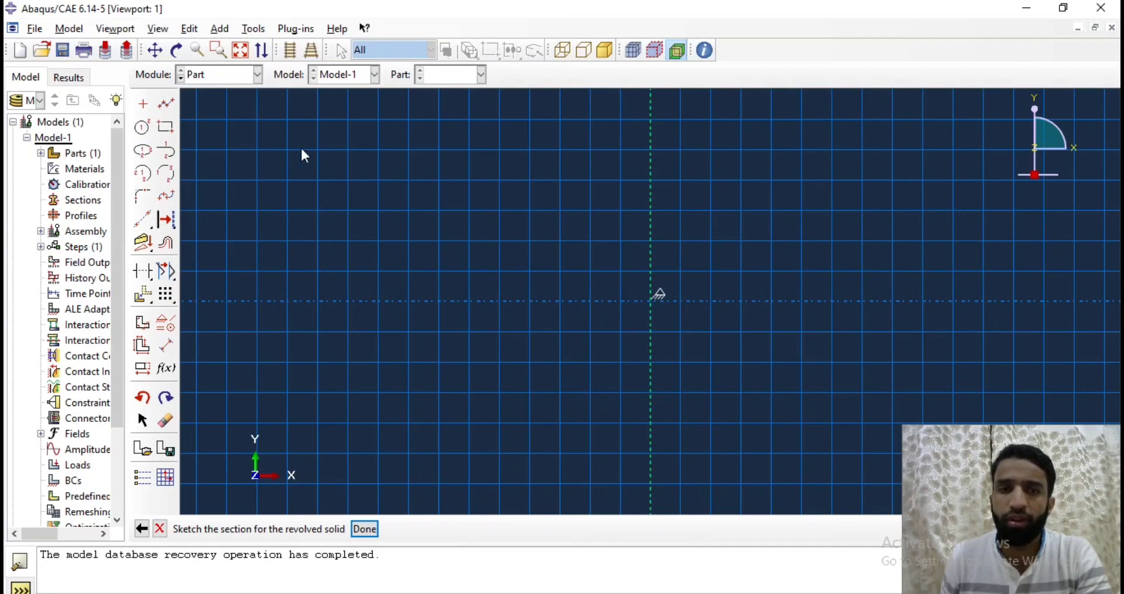
# Sketch a vertical line about 45 units long on the axis of revolution, crossing the horizontal centreline
pyautogui.click(167, 105)
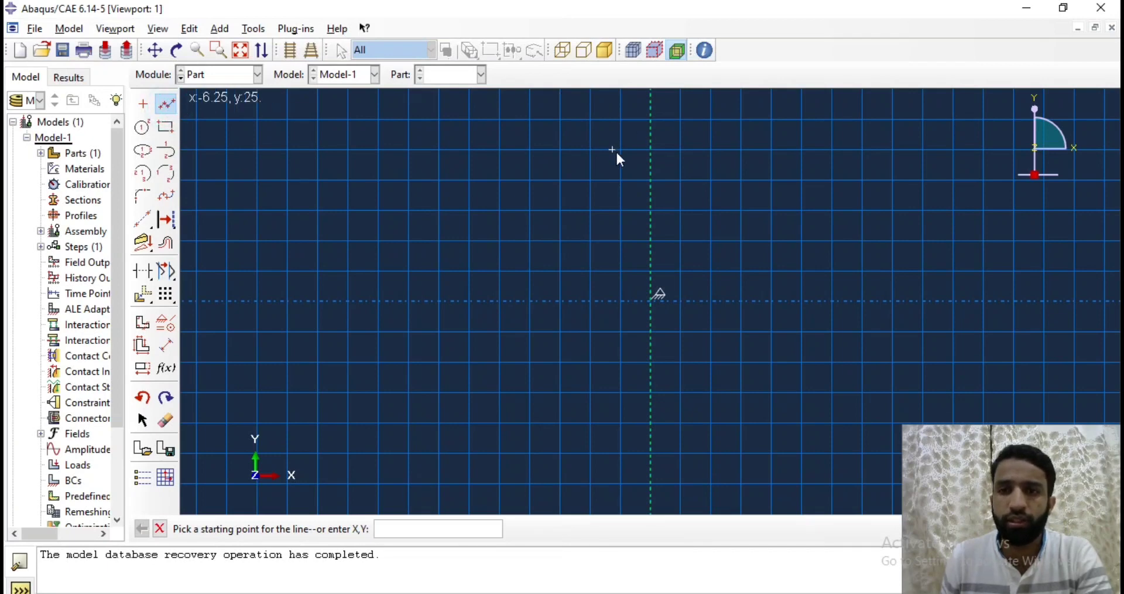
pyautogui.click(654, 119)
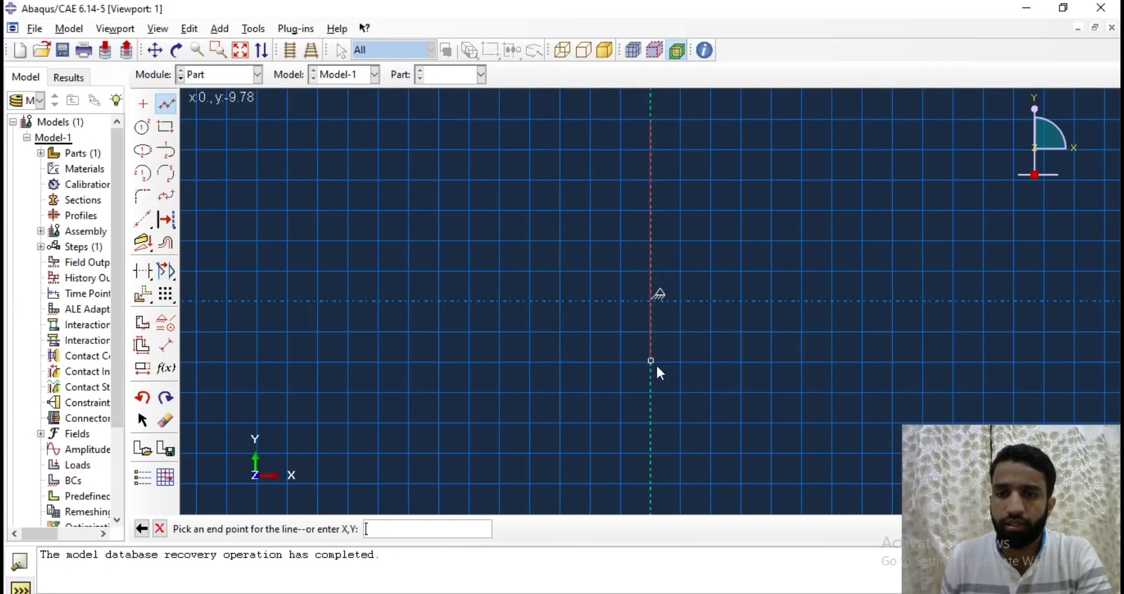
pyautogui.click(656, 392)
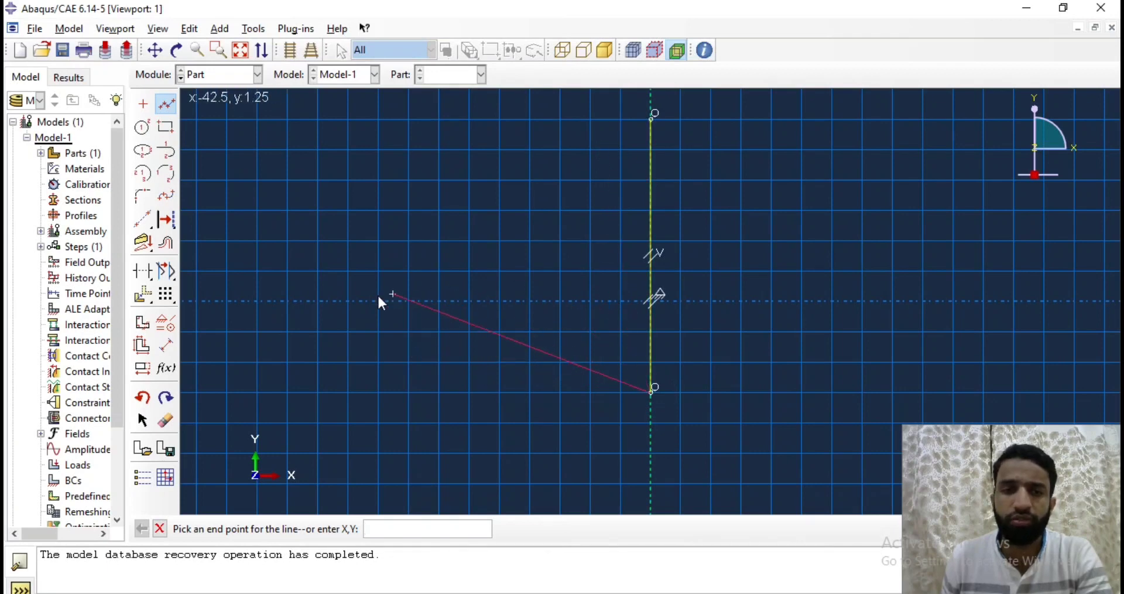
# Dimension the vertical line between its two end vertices and set its length to 6
pyautogui.click(170, 345)
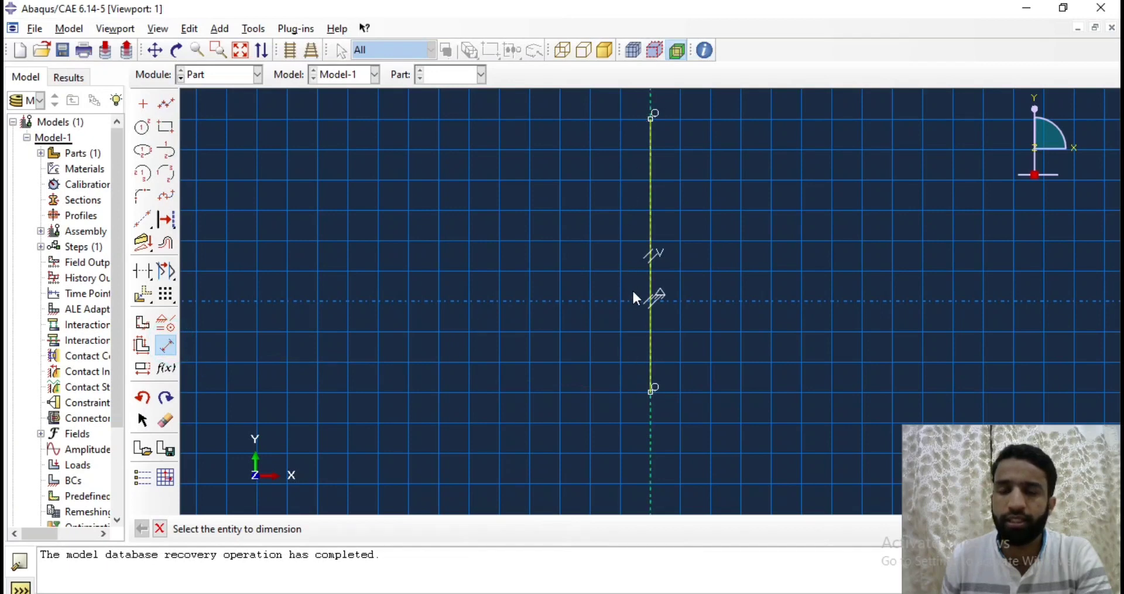
pyautogui.click(653, 119)
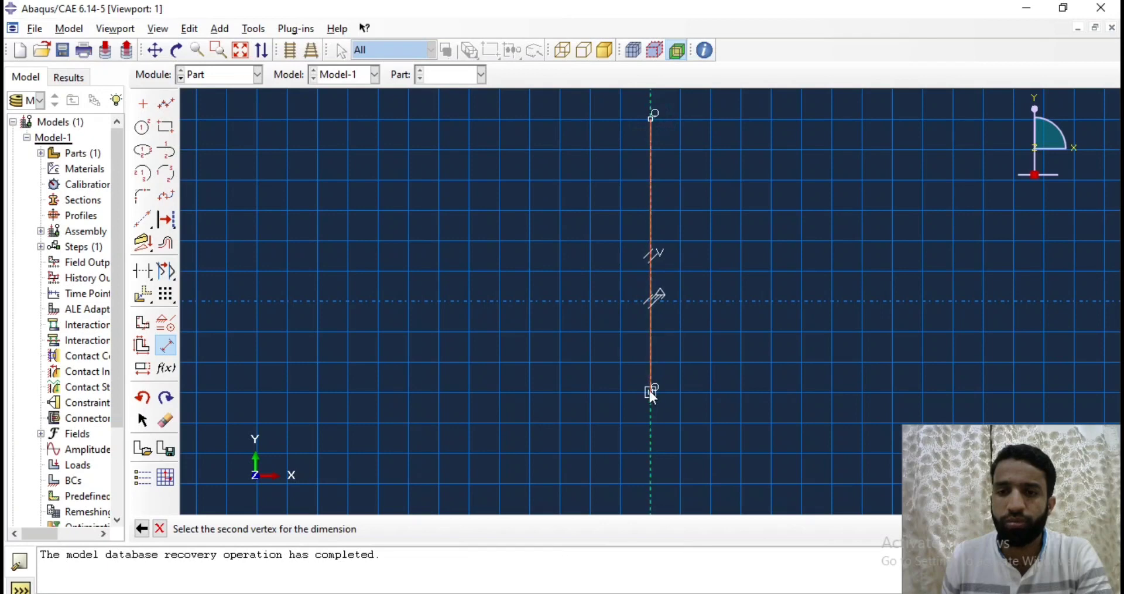
pyautogui.click(651, 390)
pyautogui.click(553, 378)
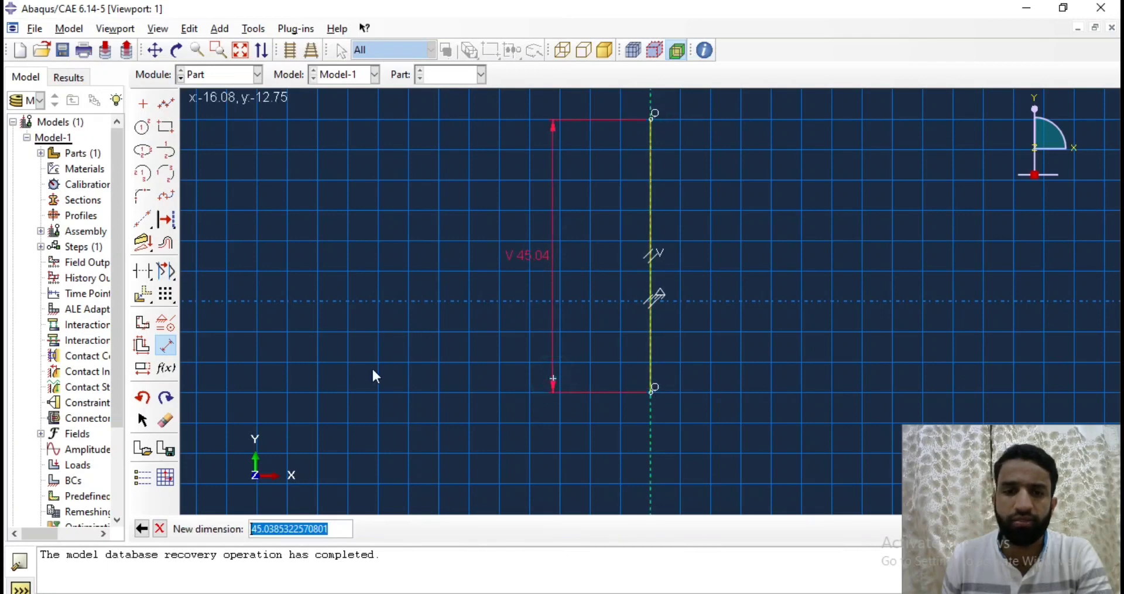
pyautogui.write('6')
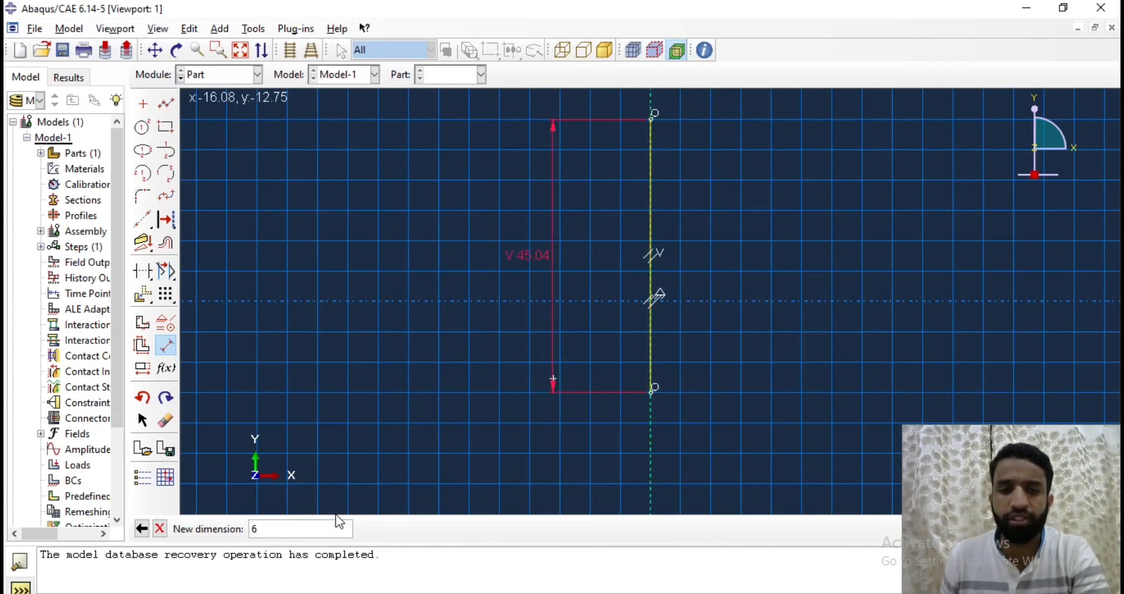
pyautogui.press('Return')
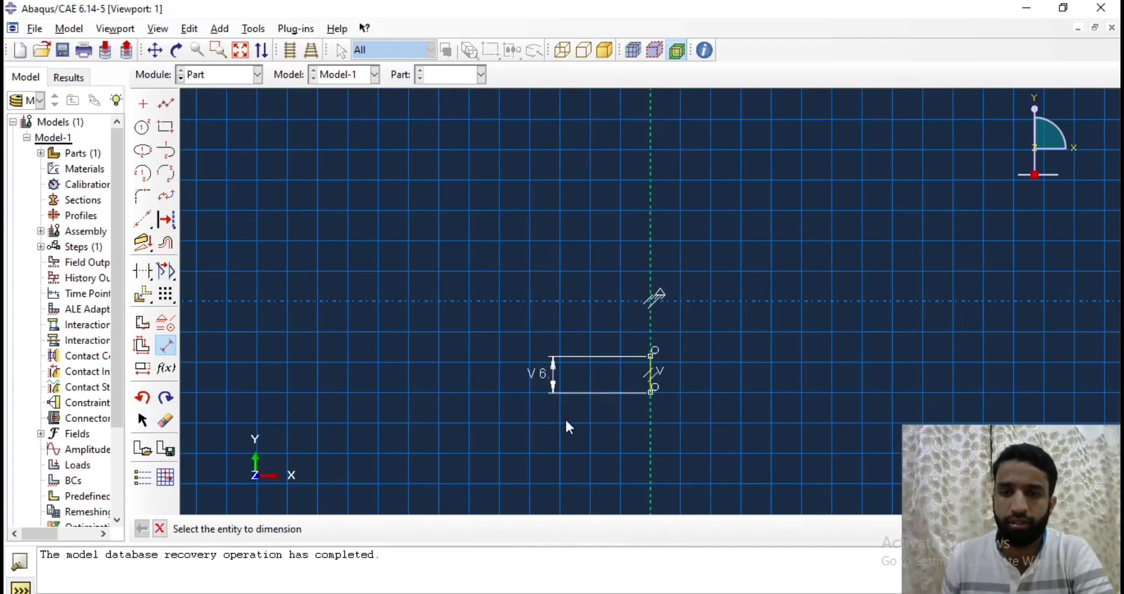
# Delete the vertical dimension annotation while keeping the line on the axis
pyautogui.scroll(-5, 662, 380)
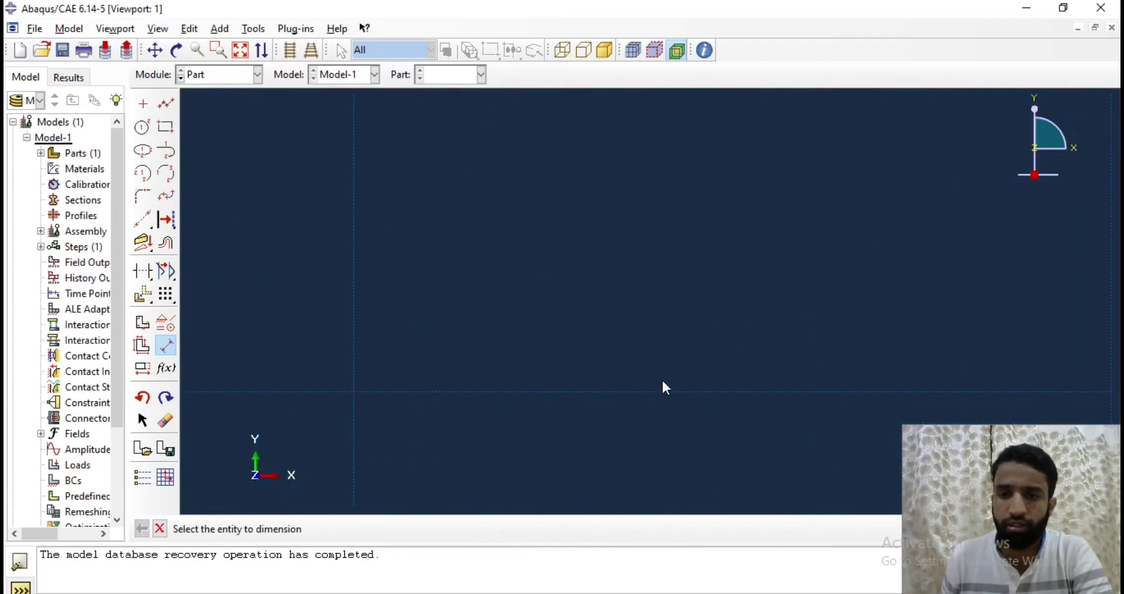
pyautogui.click(241, 51)
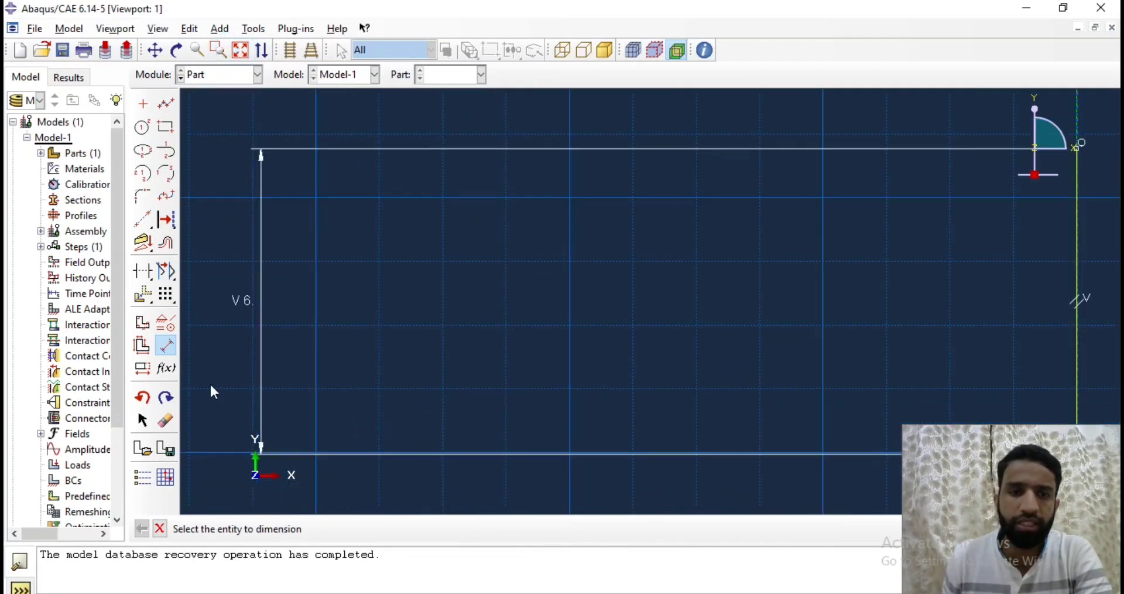
pyautogui.click(166, 420)
pyautogui.moveTo(402, 472); pyautogui.dragTo(231, 125)
pyautogui.click(423, 528)
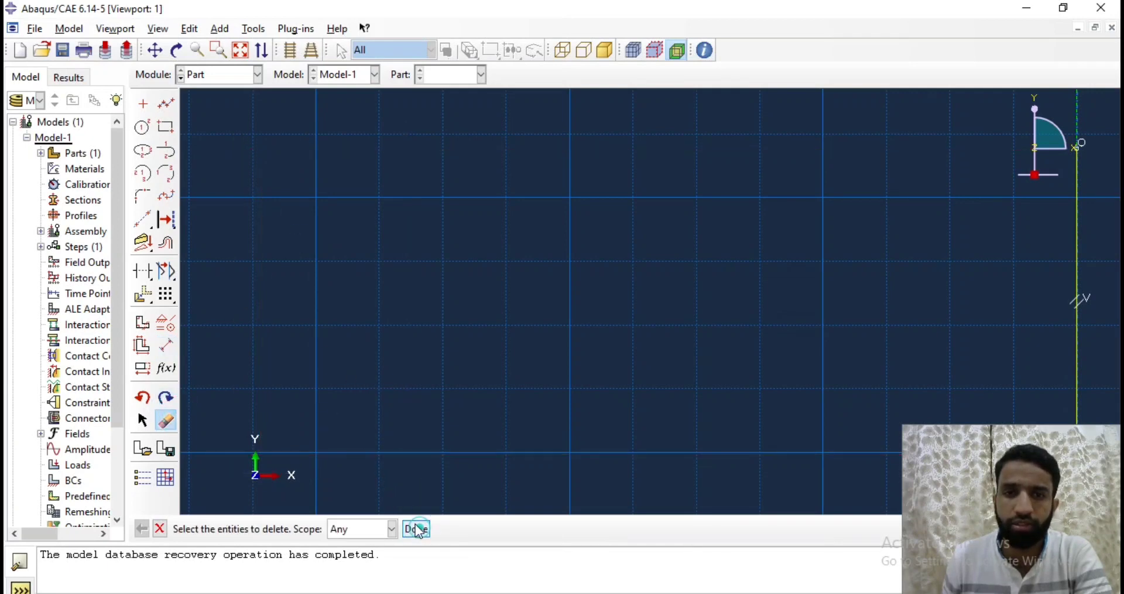
# Sketch a horizontal line about 3.43 units long outward in positive X from the upper end of the vertical line
pyautogui.click(240, 51)
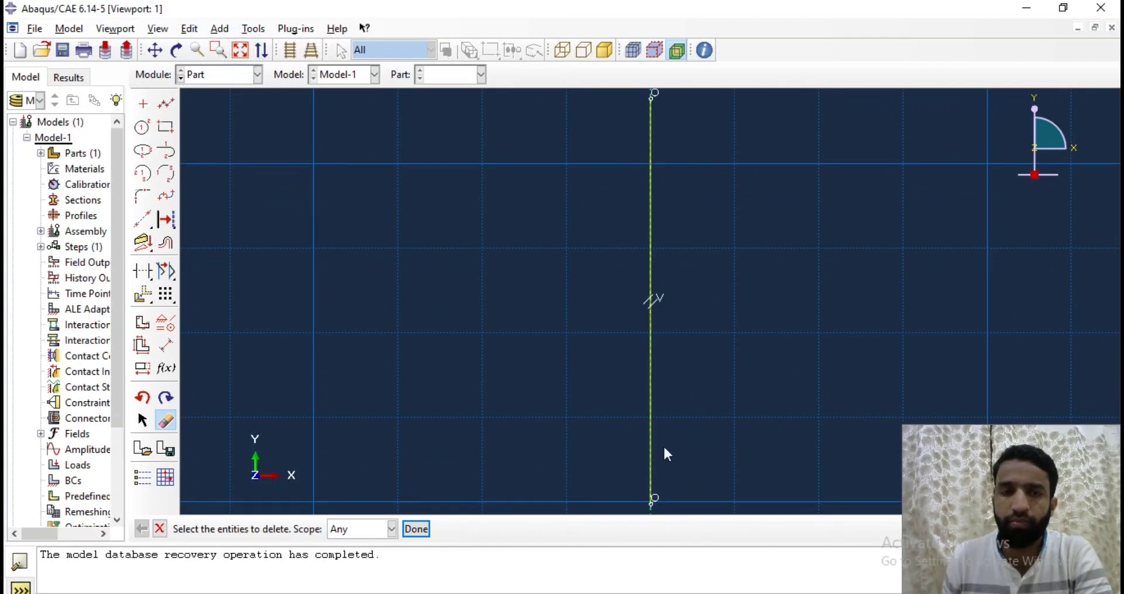
pyautogui.click(174, 104)
pyautogui.click(653, 102)
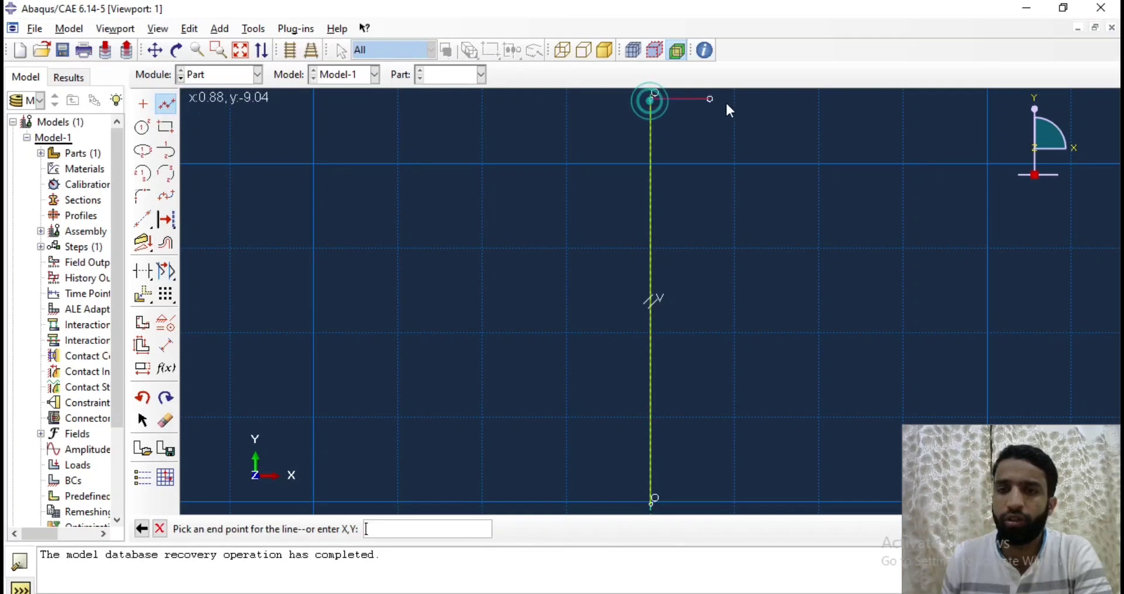
pyautogui.click(883, 106)
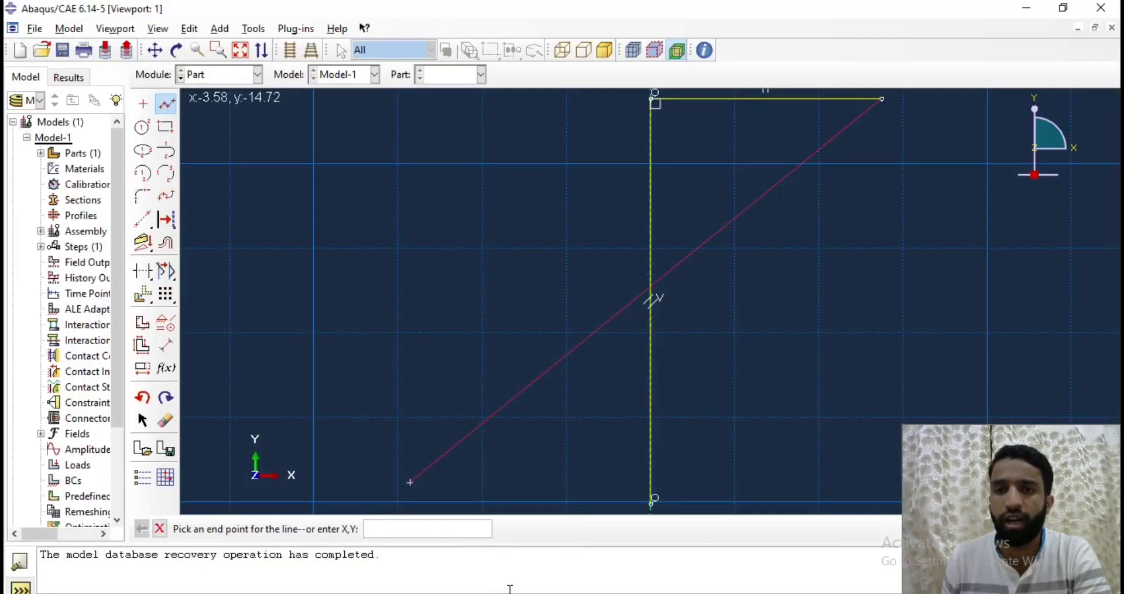
# Dimension the upper horizontal line between its end vertices and set its length to 2.5
pyautogui.click(168, 345)
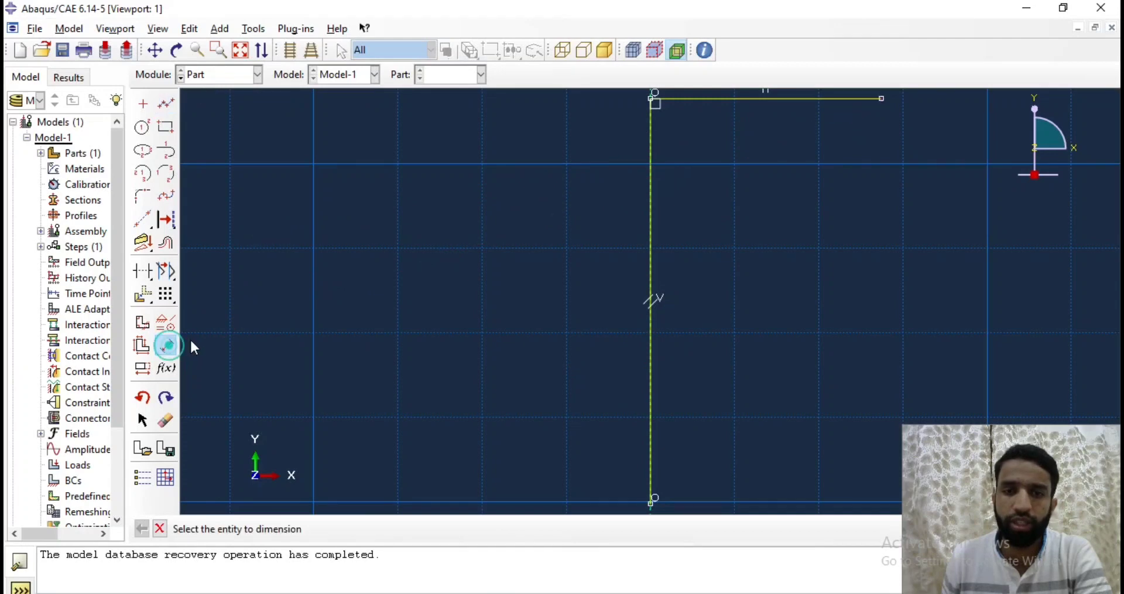
pyautogui.click(654, 97)
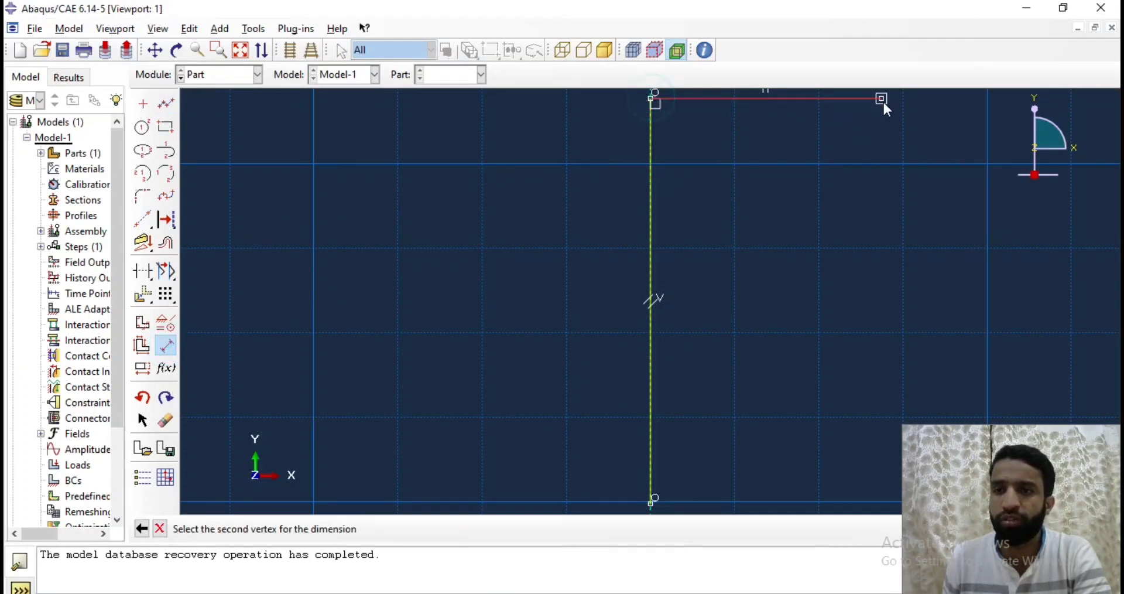
pyautogui.click(884, 104)
pyautogui.click(881, 125)
pyautogui.write('2')
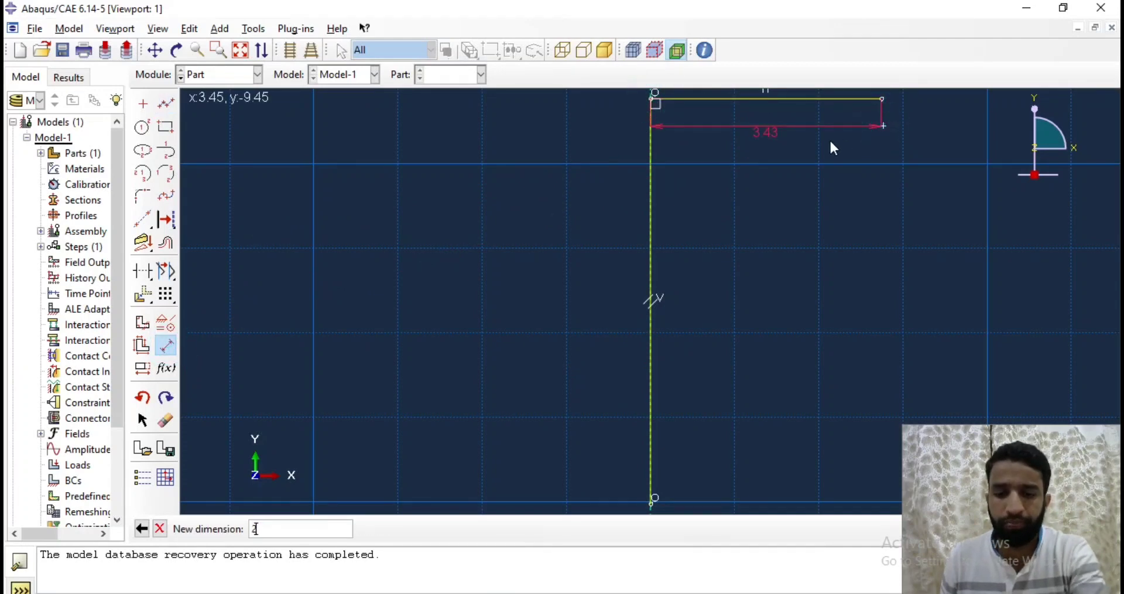
pyautogui.write('.5')
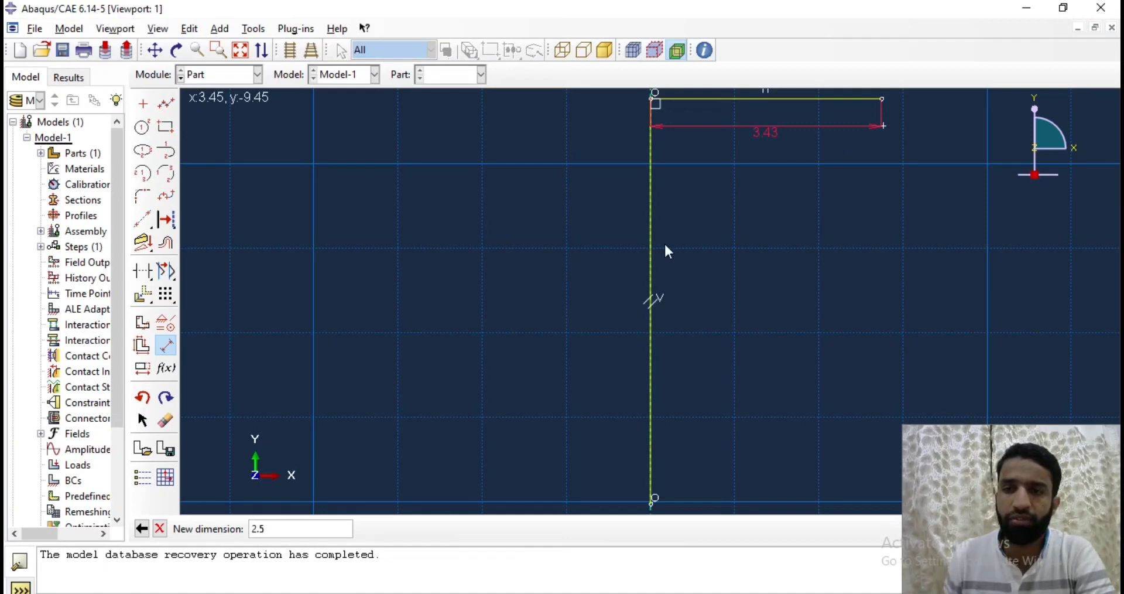
pyautogui.press('Return')
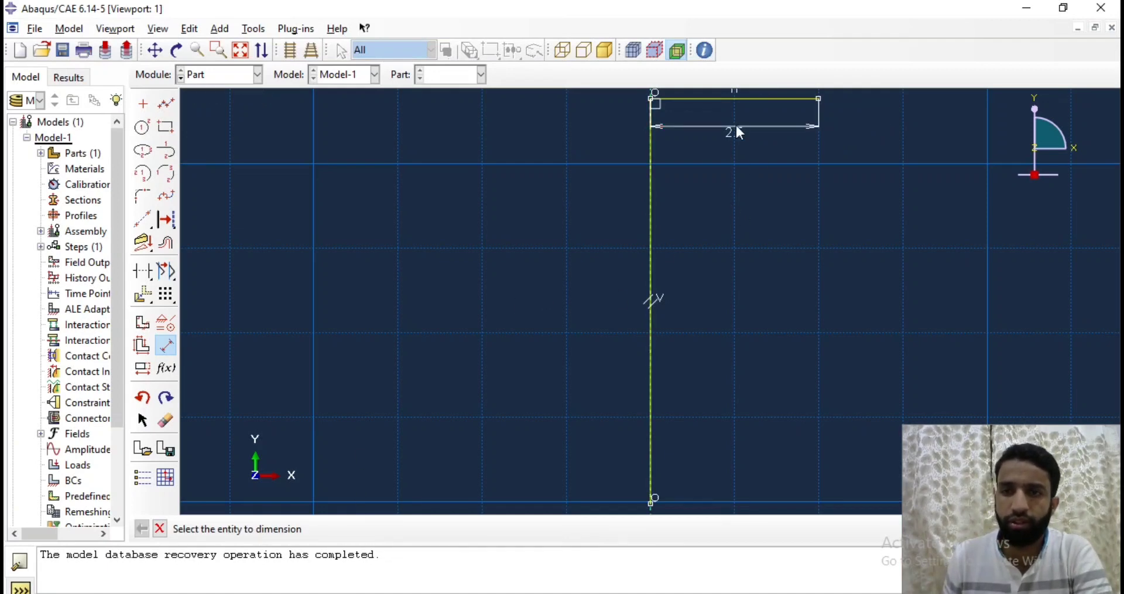
# Sketch a horizontal line about 1.76 units long in positive X from the lower end of the vertical line
pyautogui.click(167, 103)
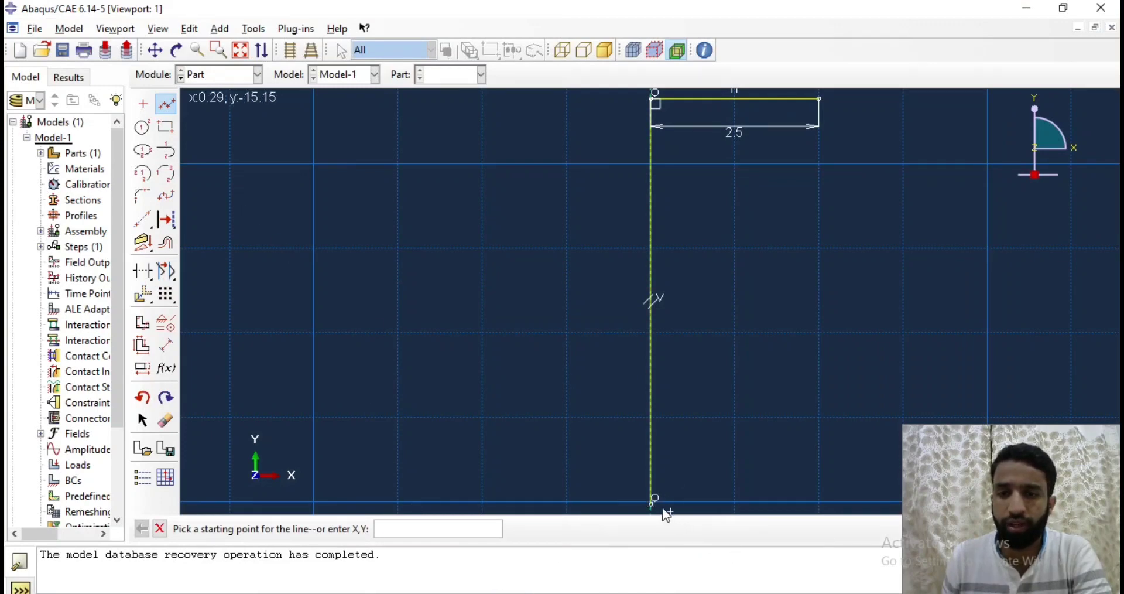
pyautogui.click(662, 504)
pyautogui.click(770, 502)
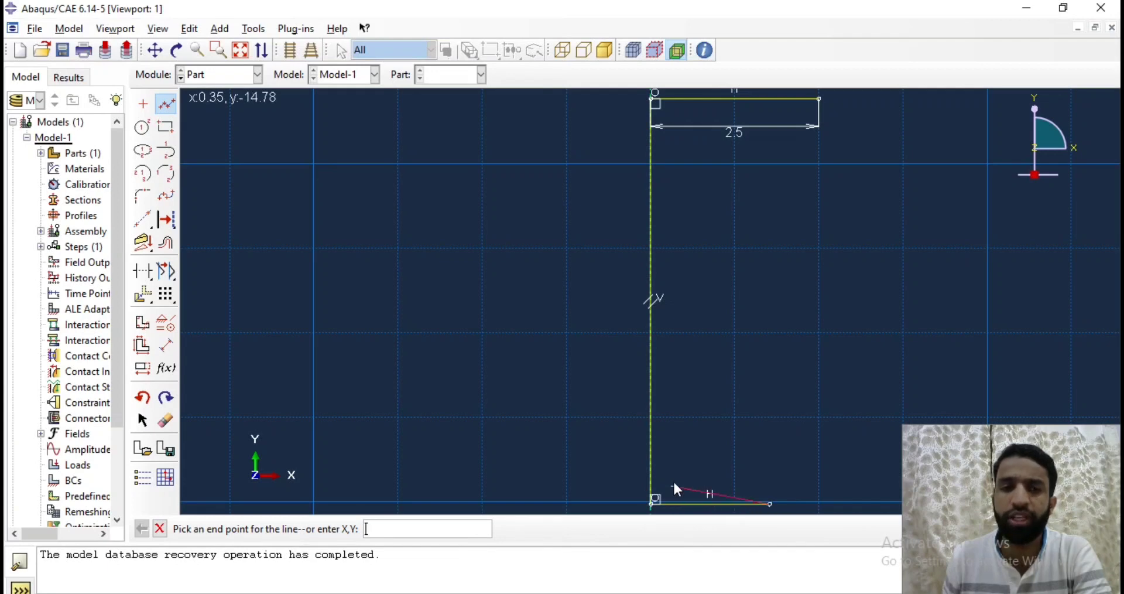
# Dimension the lower horizontal line and set its length to 1.75
pyautogui.click(166, 345)
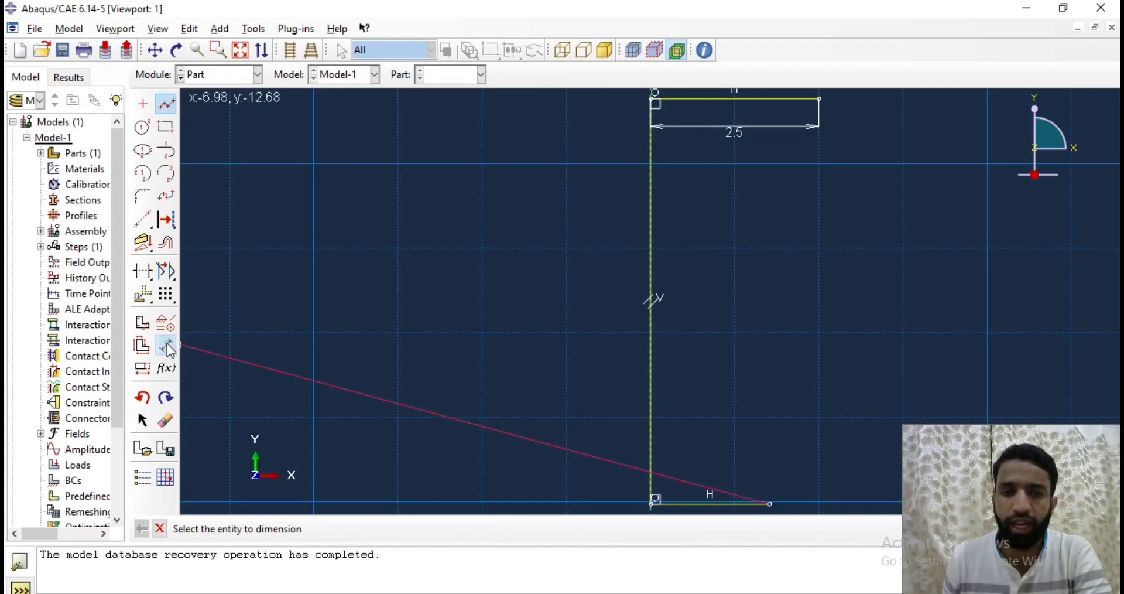
pyautogui.click(685, 504)
pyautogui.click(686, 456)
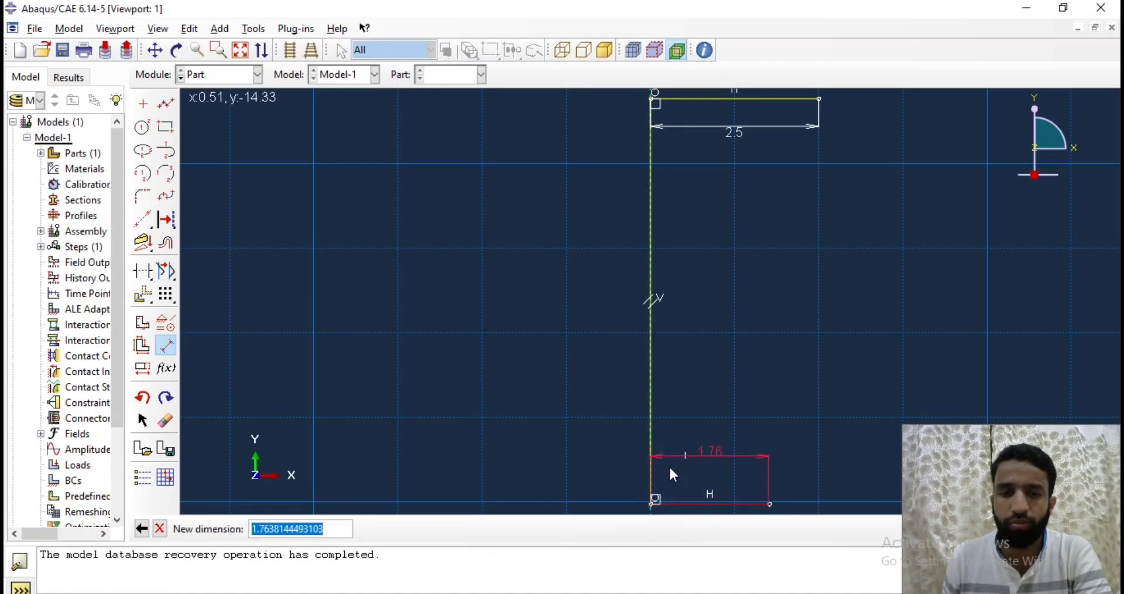
pyautogui.write('1.75')
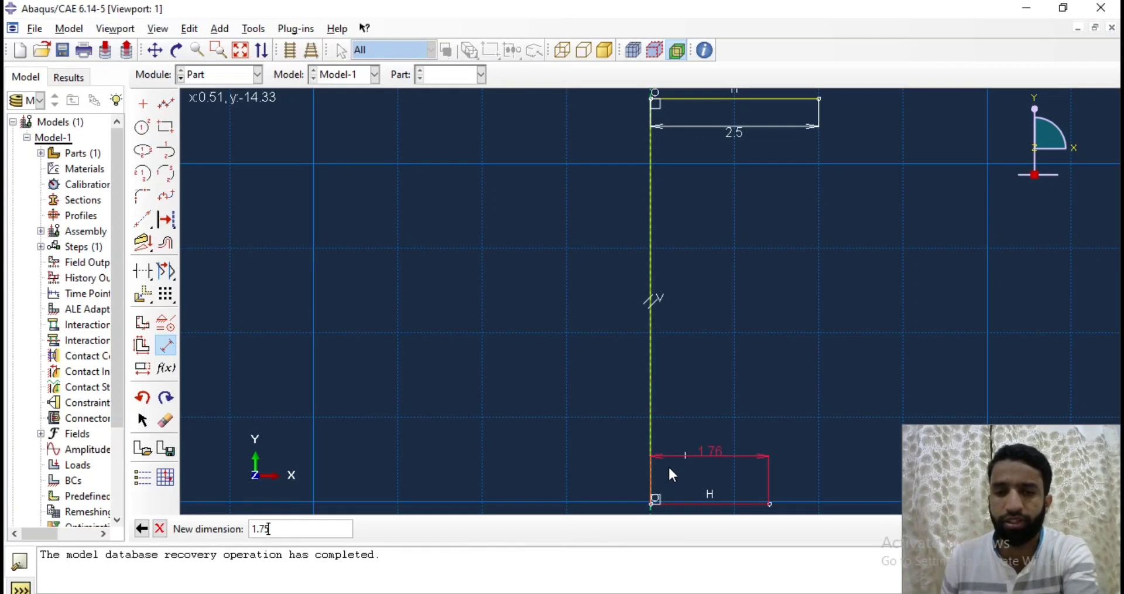
pyautogui.press('Return')
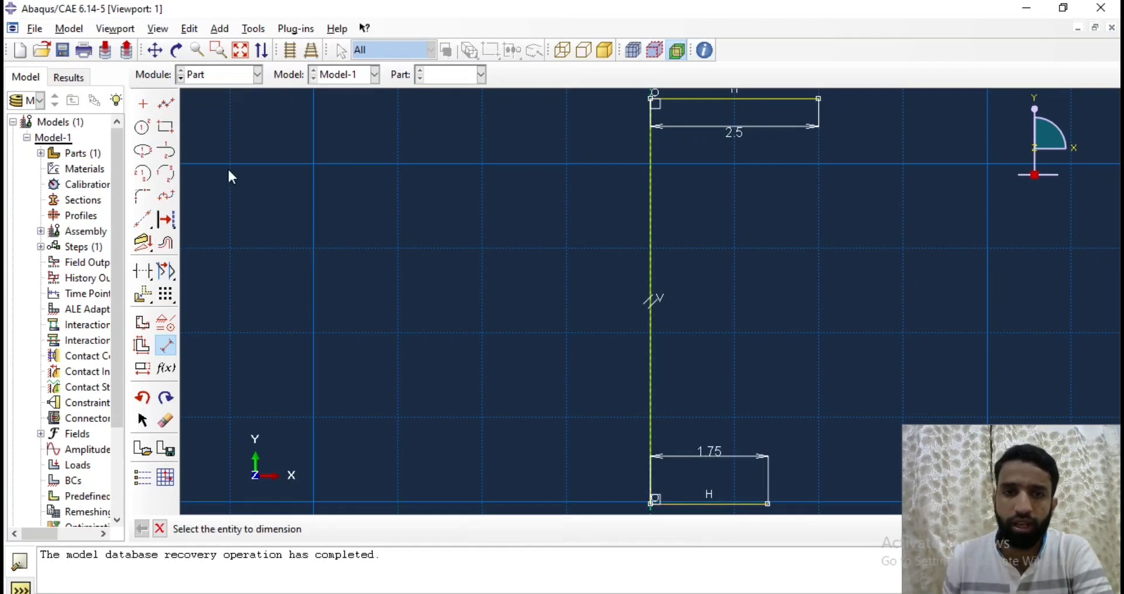
# Close the profile with a slanted line joining the outer ends of the two horizontal lines, and finish the section sketch
pyautogui.click(167, 104)
pyautogui.click(819, 97)
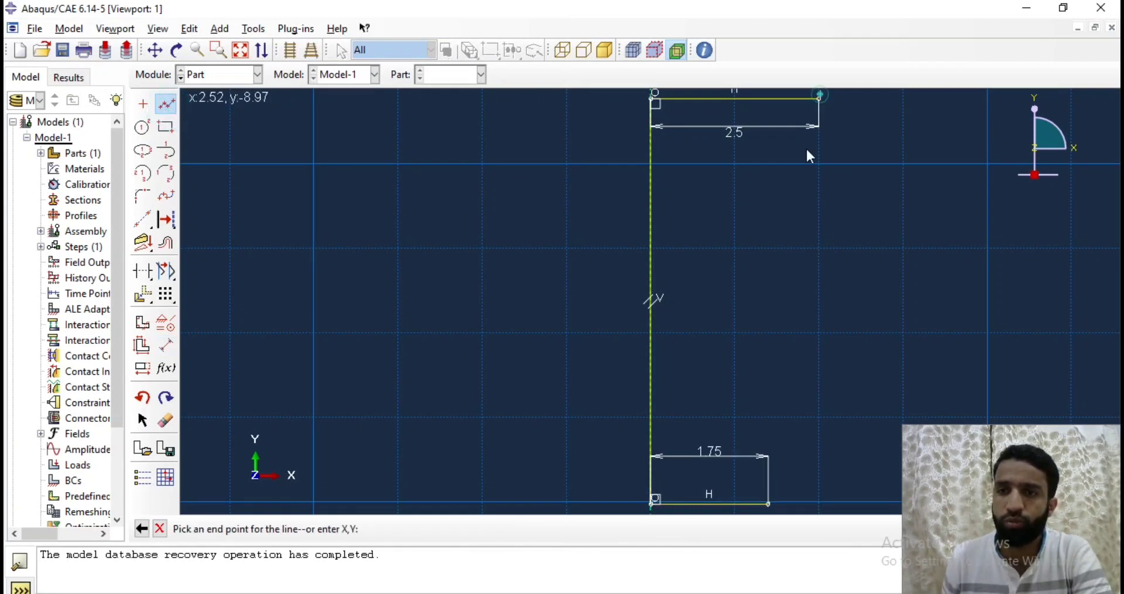
pyautogui.click(769, 504)
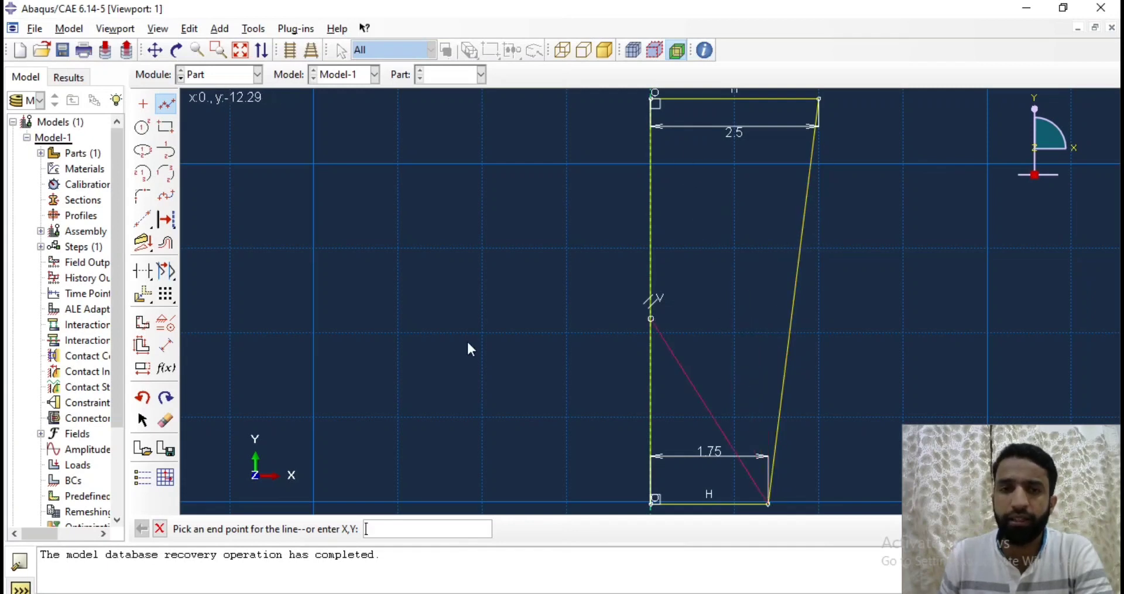
pyautogui.press('Escape')
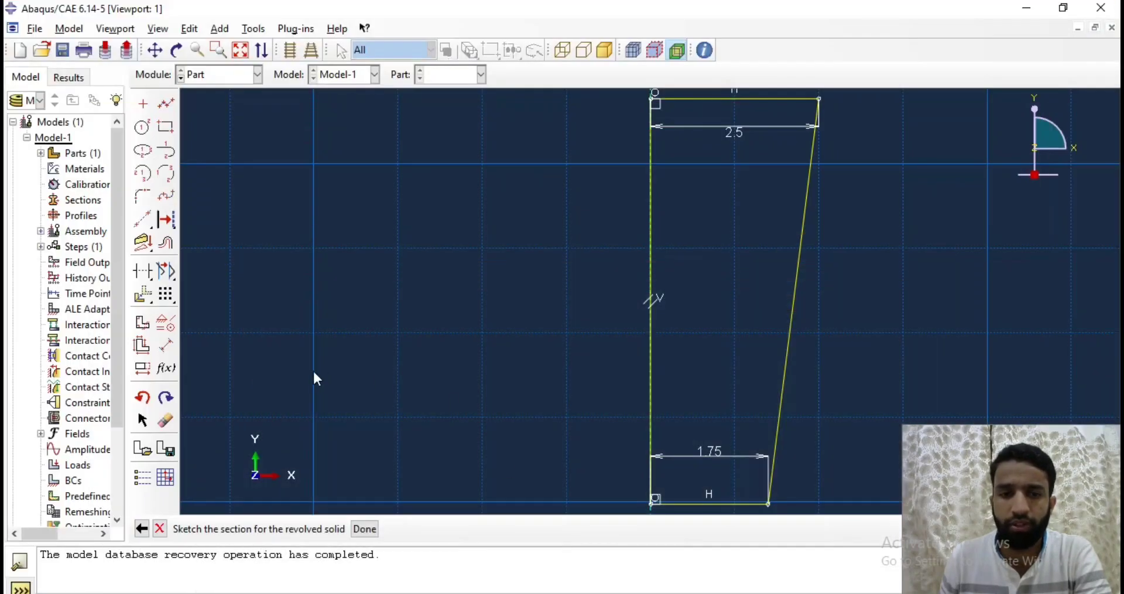
pyautogui.click(366, 530)
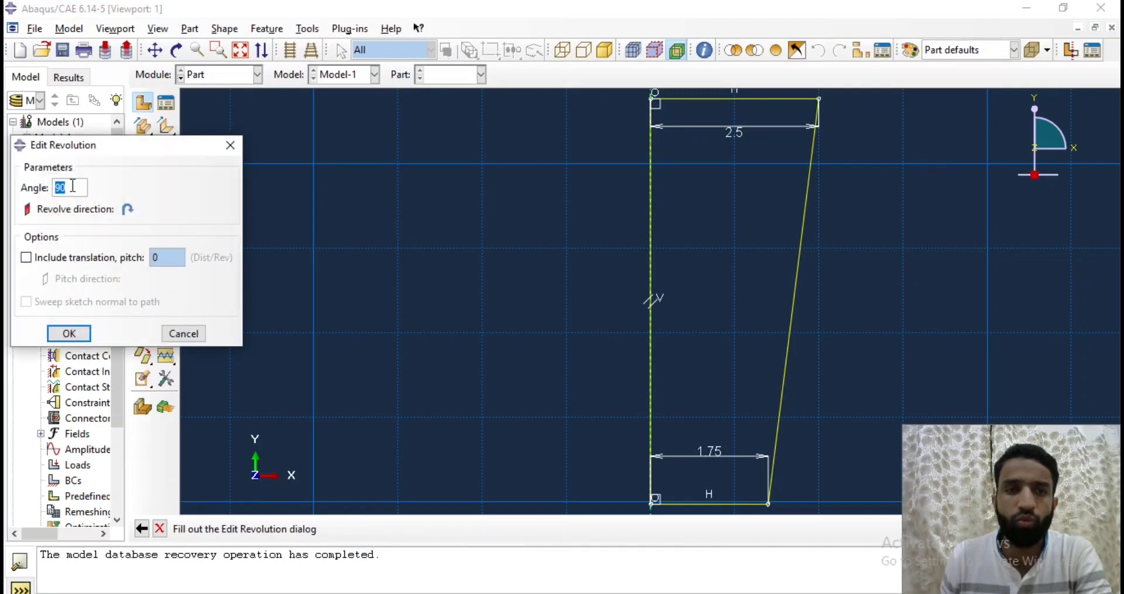
# Revolve the closed glass profile through 360 degrees into a solid
pyautogui.doubleClick(71, 185)
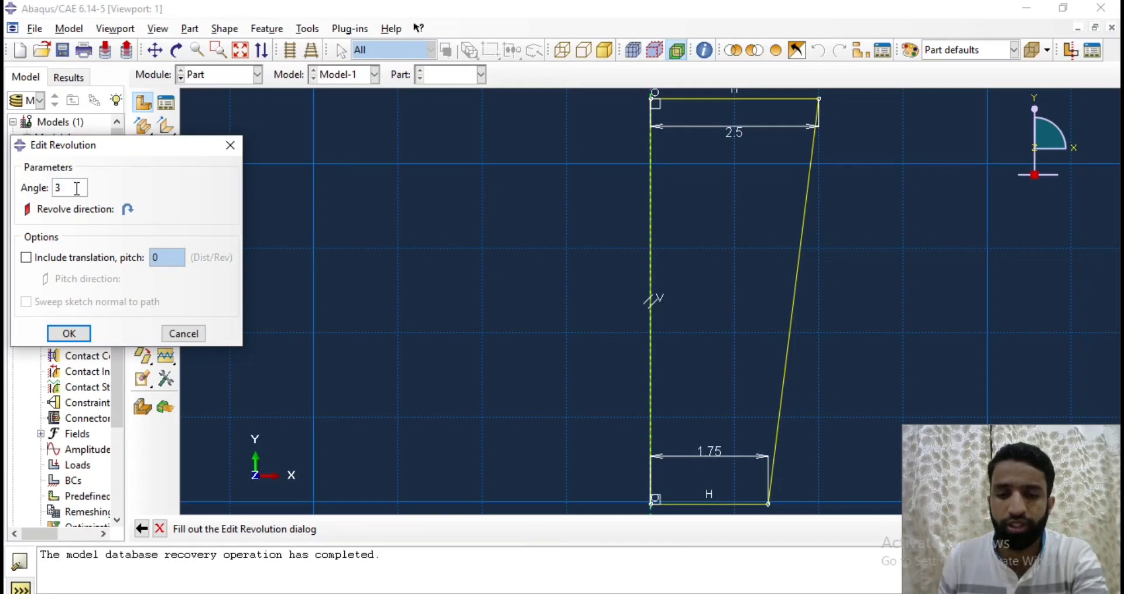
pyautogui.write('60')
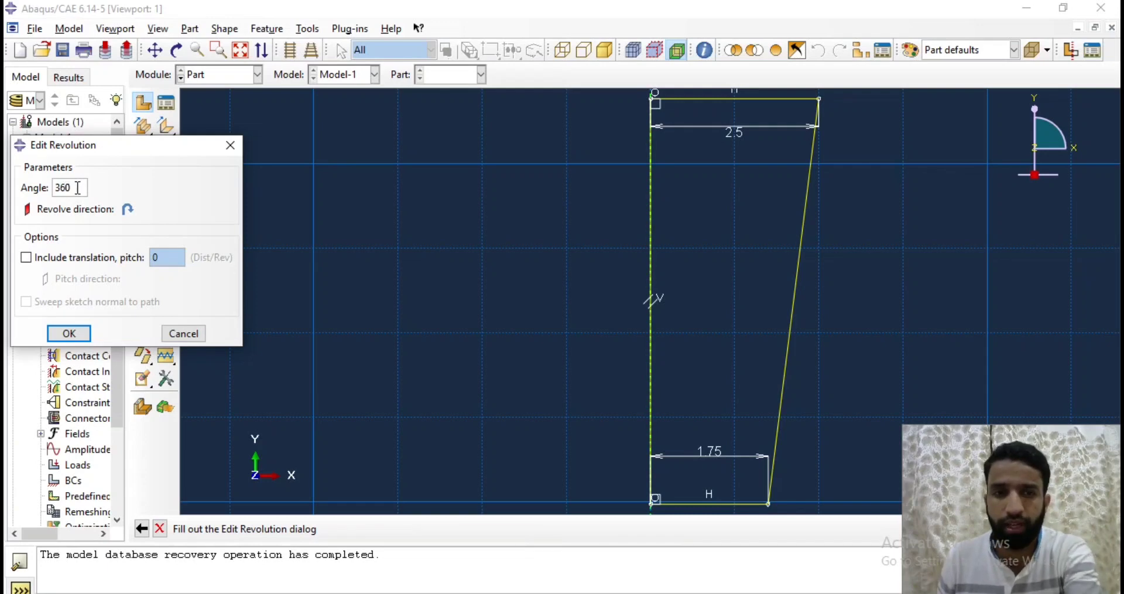
pyautogui.click(73, 334)
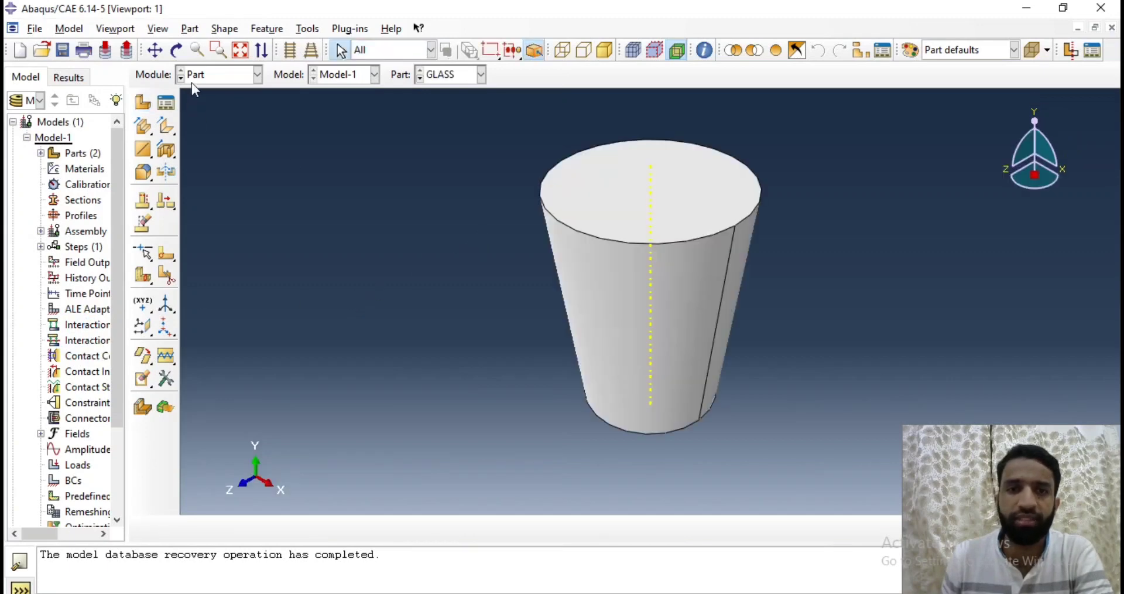
# Start an extruded cut on the glass's top face, with its circular edge vertical and on the right as sketch orientation
pyautogui.click(176, 50)
pyautogui.moveTo(585, 298); pyautogui.dragTo(581, 326)
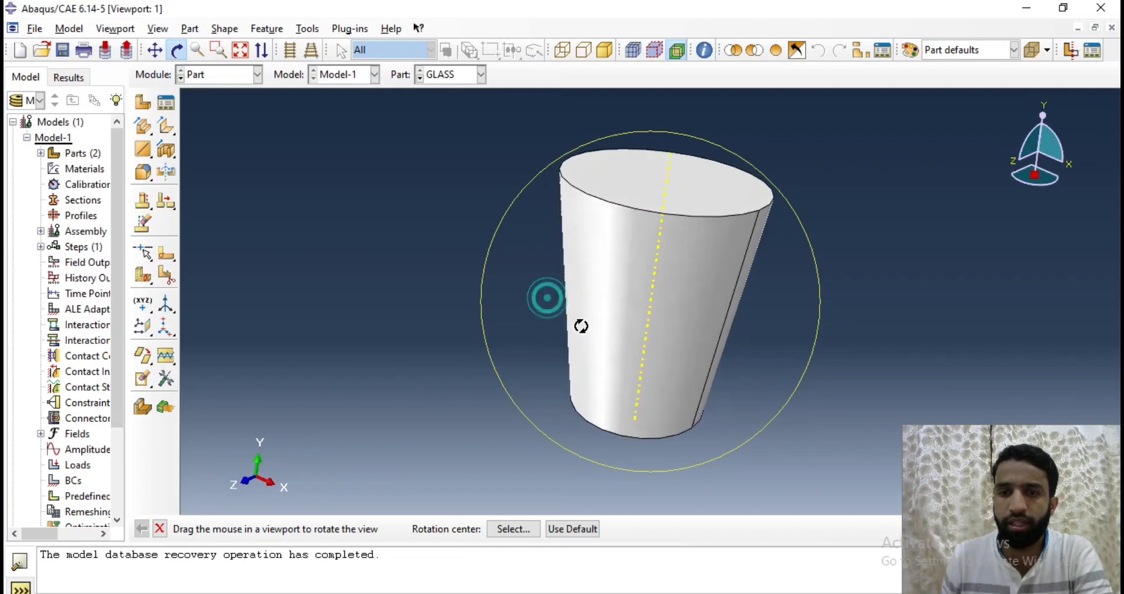
pyautogui.moveTo(723, 326); pyautogui.dragTo(631, 350)
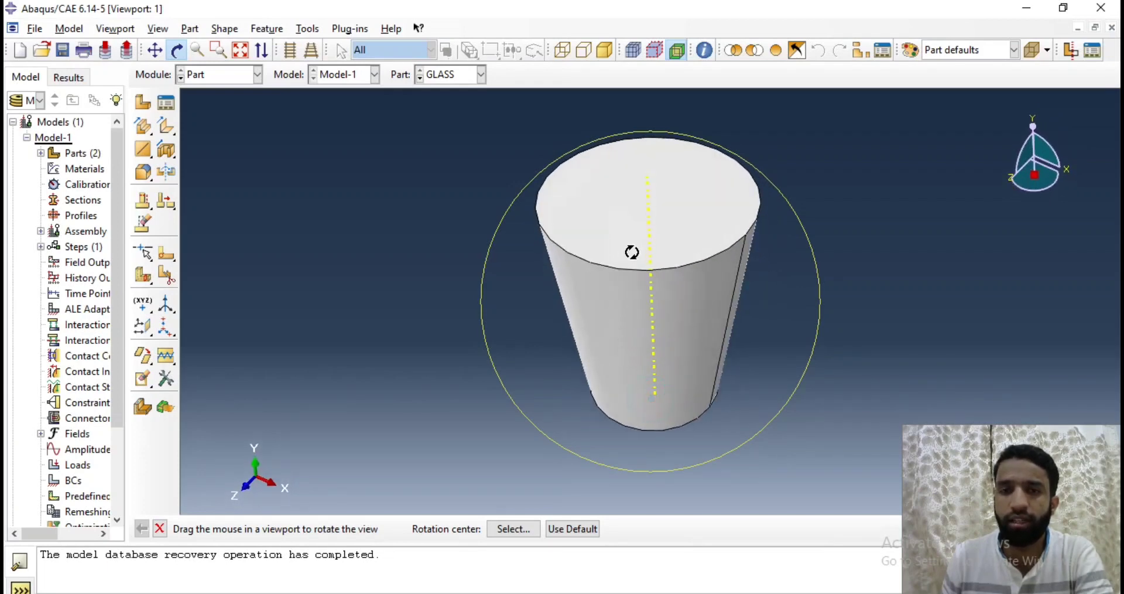
pyautogui.moveTo(632, 252); pyautogui.dragTo(638, 205)
pyautogui.moveTo(682, 296); pyautogui.dragTo(683, 223)
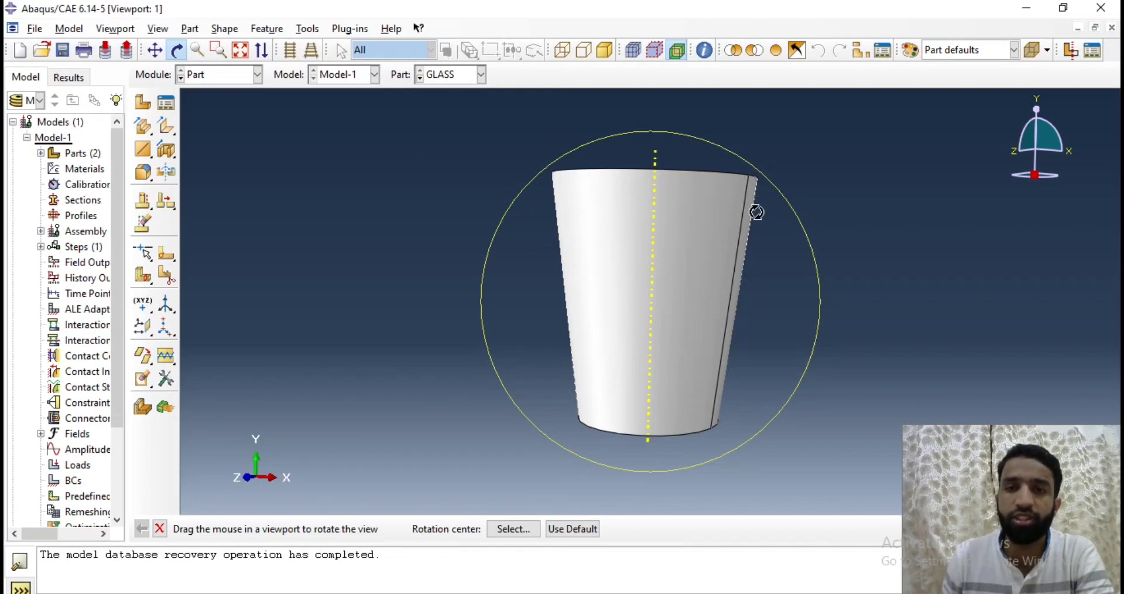
pyautogui.moveTo(705, 218); pyautogui.dragTo(670, 286)
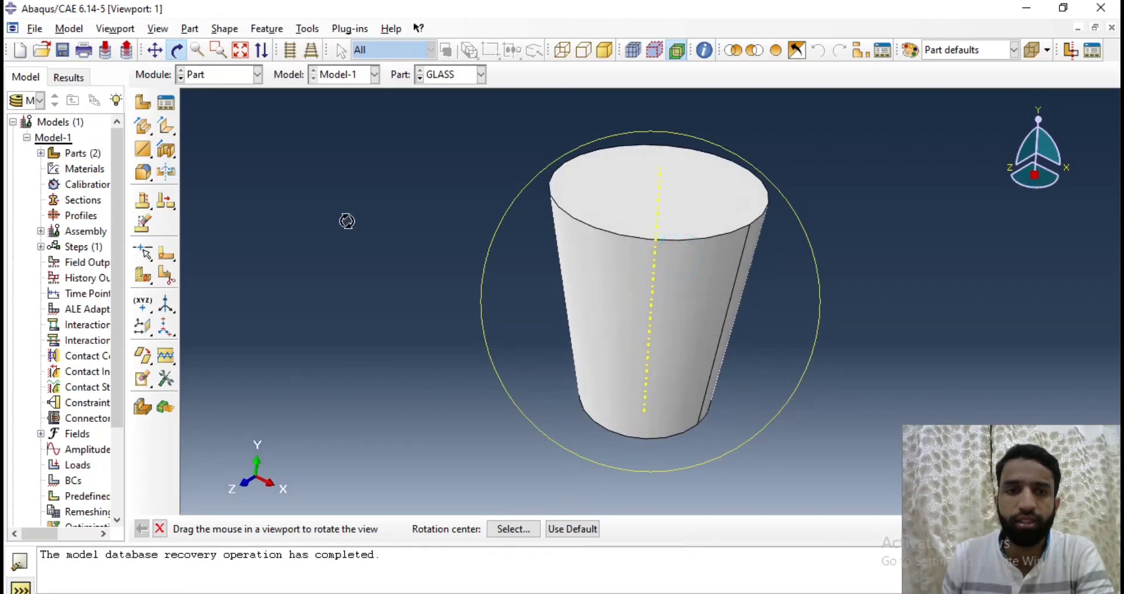
pyautogui.click(170, 154)
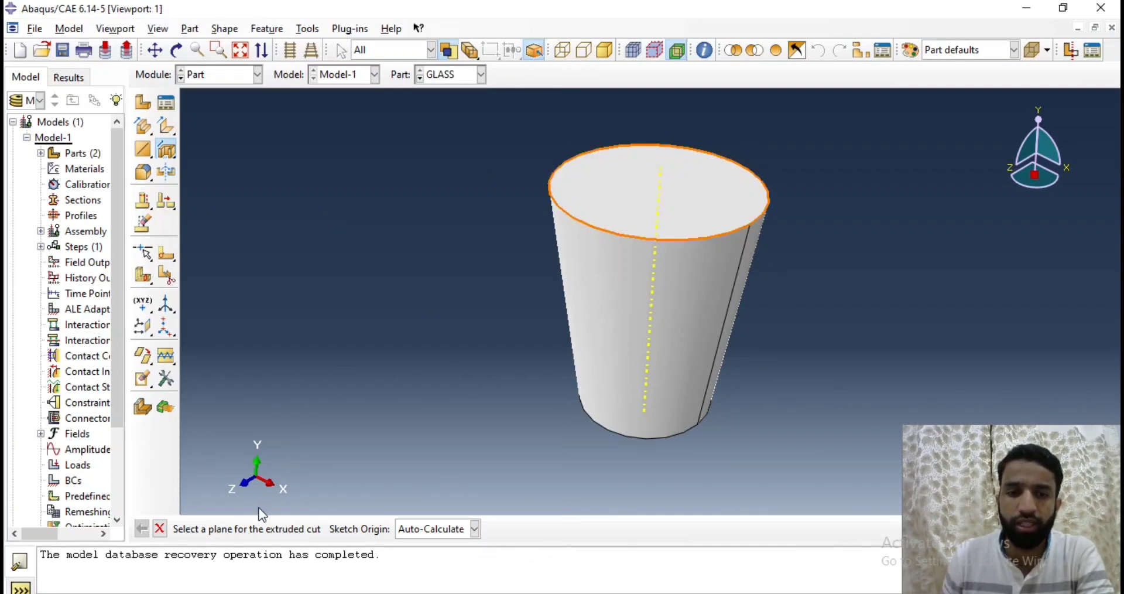
pyautogui.click(629, 192)
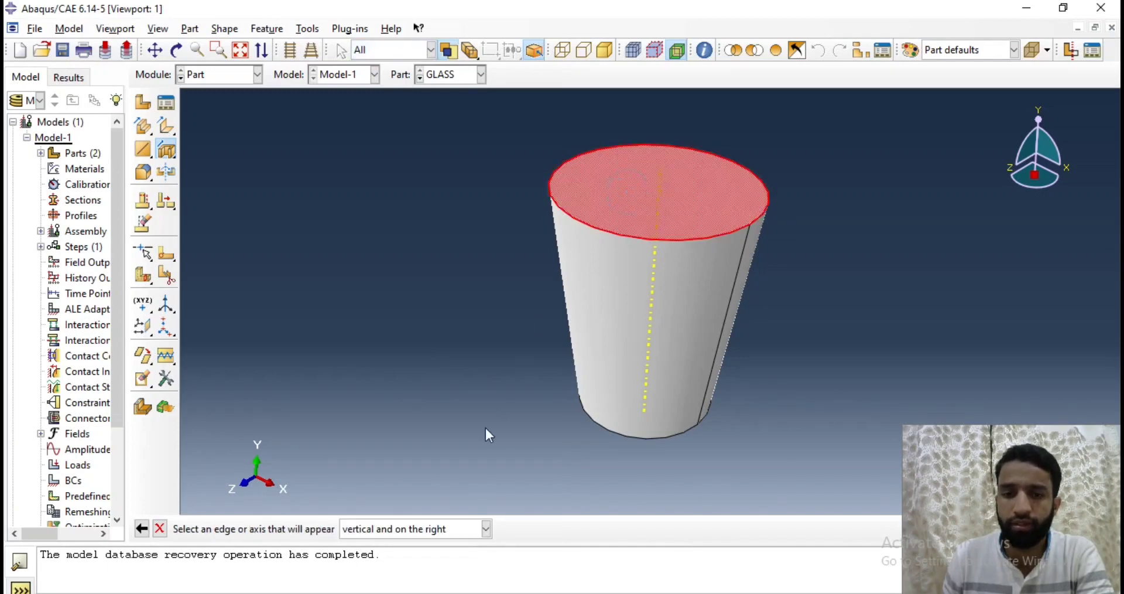
pyautogui.click(705, 238)
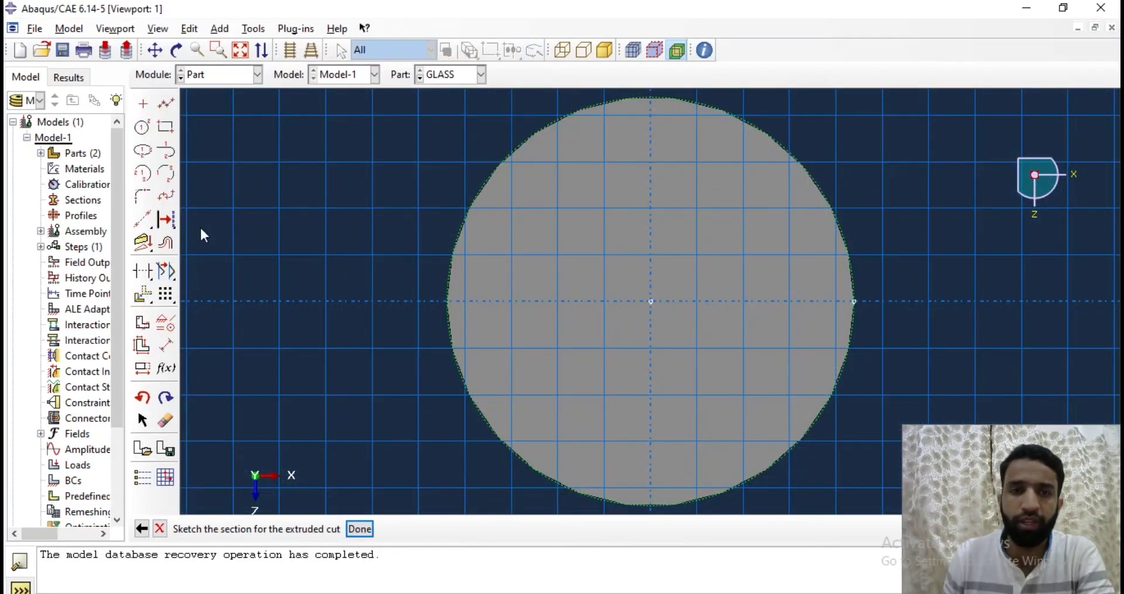
# Sketch a circle of about 1.81 radius centred on the top face's centre point
pyautogui.click(143, 134)
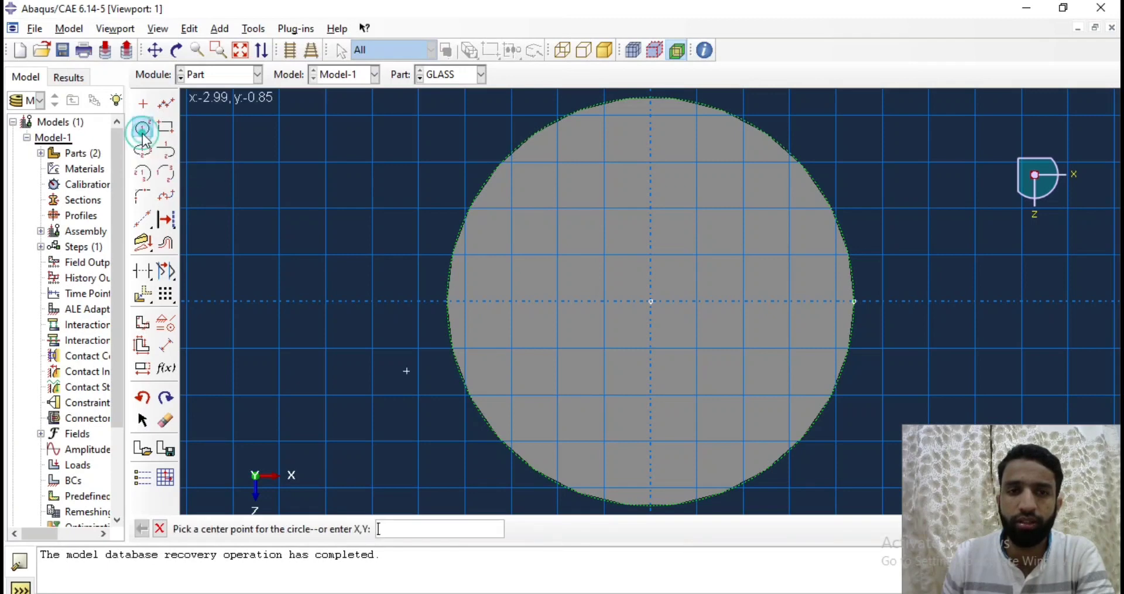
pyautogui.click(651, 302)
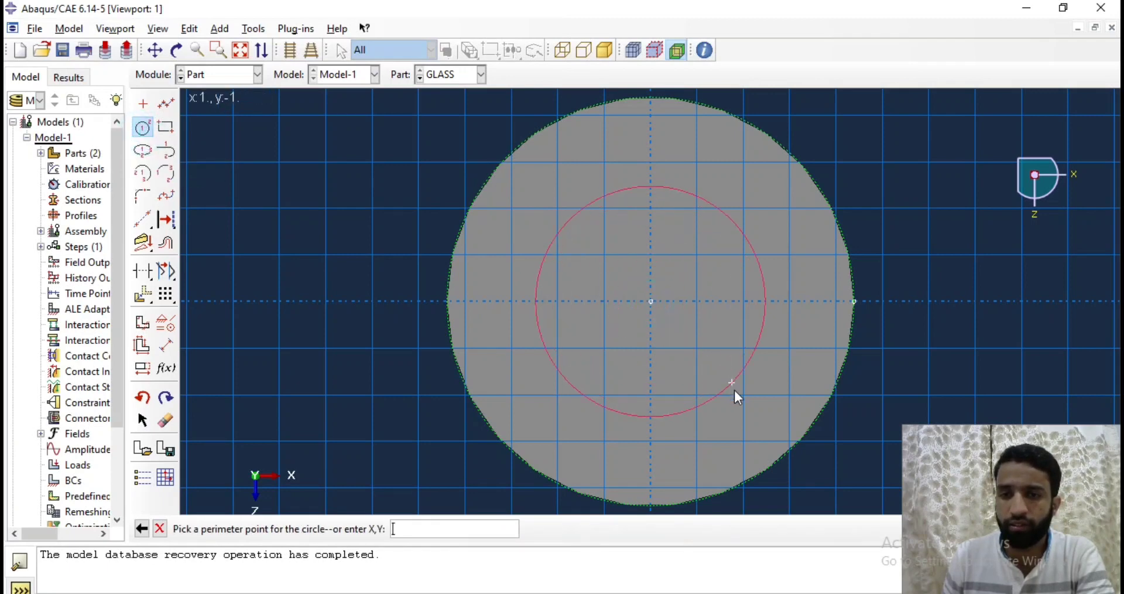
pyautogui.click(756, 406)
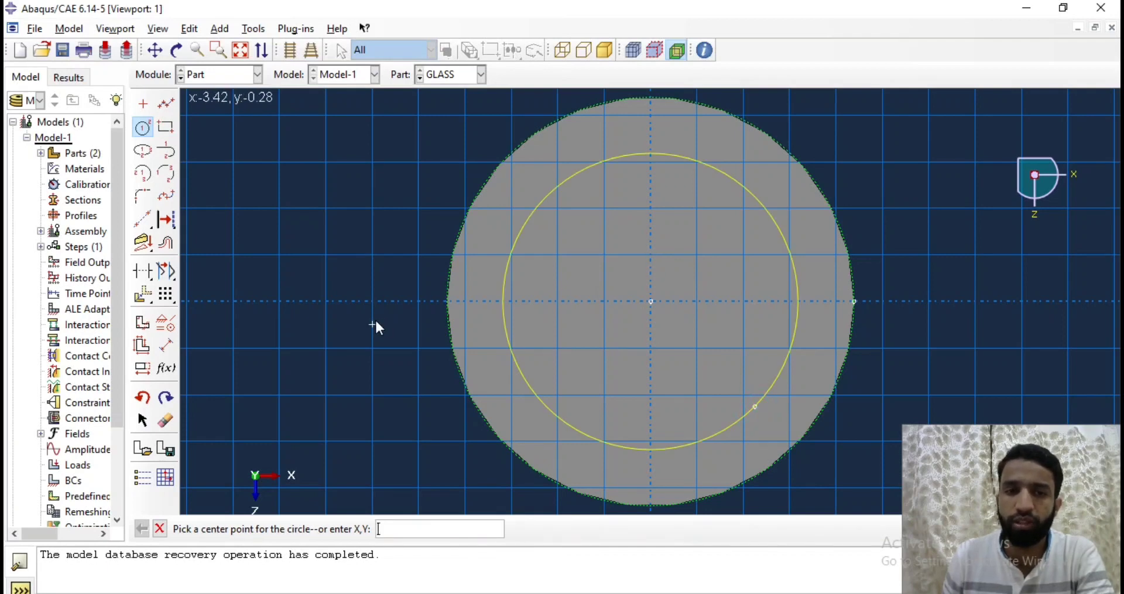
pyautogui.click(166, 345)
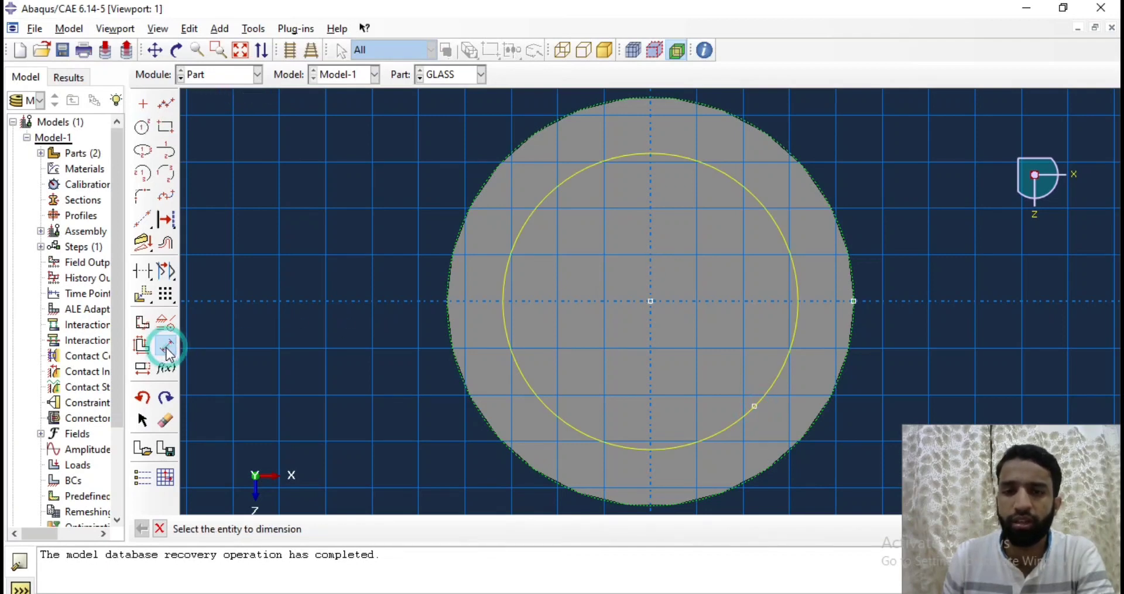
pyautogui.click(803, 309)
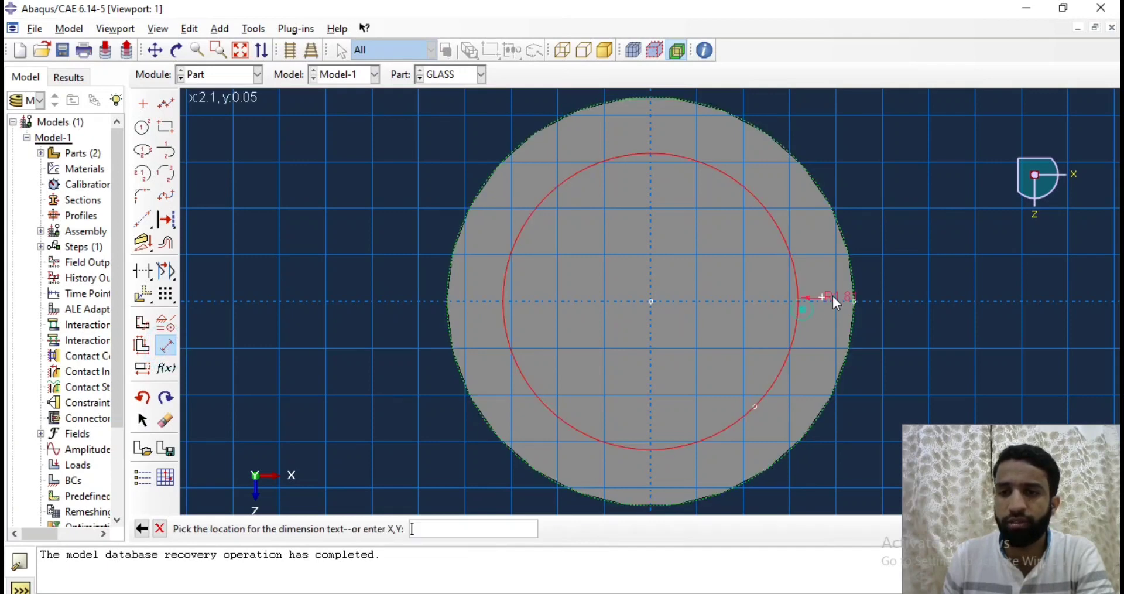
pyautogui.click(911, 270)
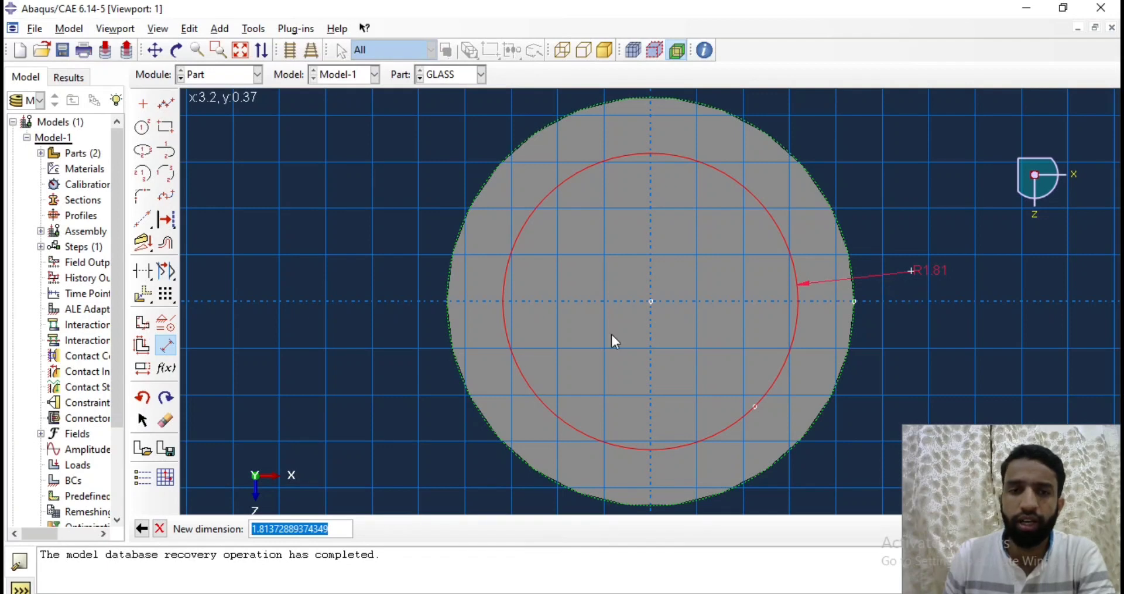
pyautogui.press('Return')
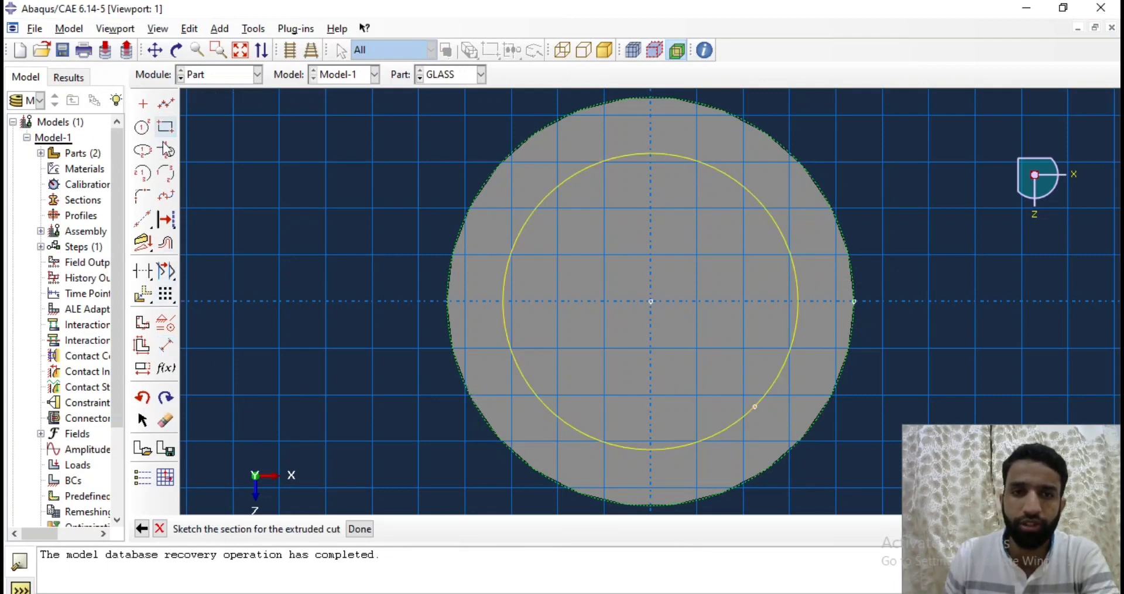
# Dimension the distance from the circle's centre to its perimeter point, set it to 2, and finish the cut sketch
pyautogui.click(166, 346)
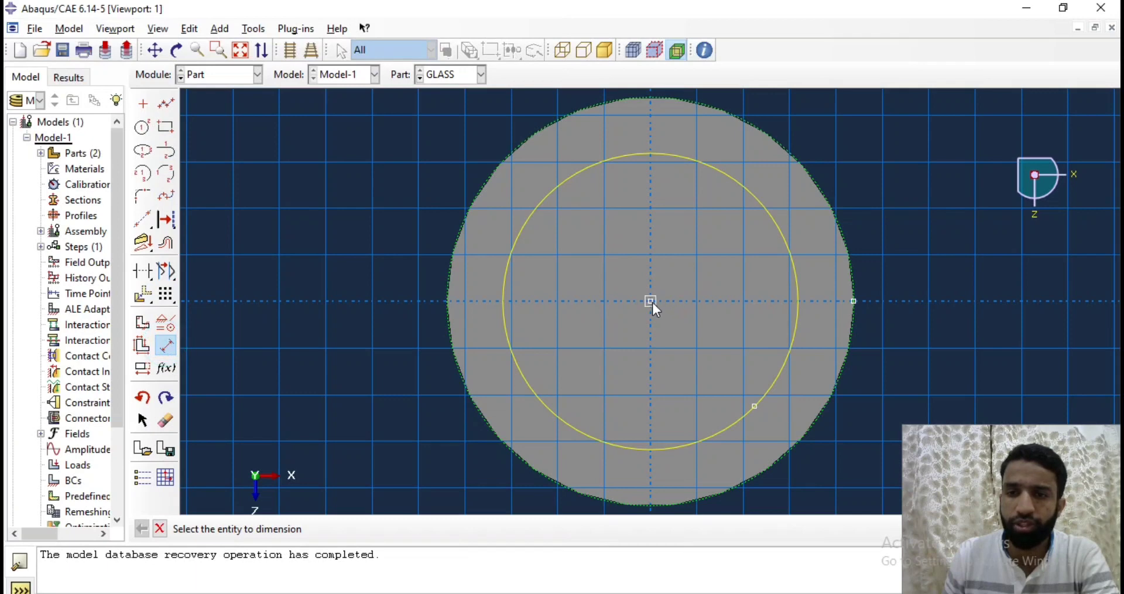
pyautogui.click(651, 301)
pyautogui.click(755, 406)
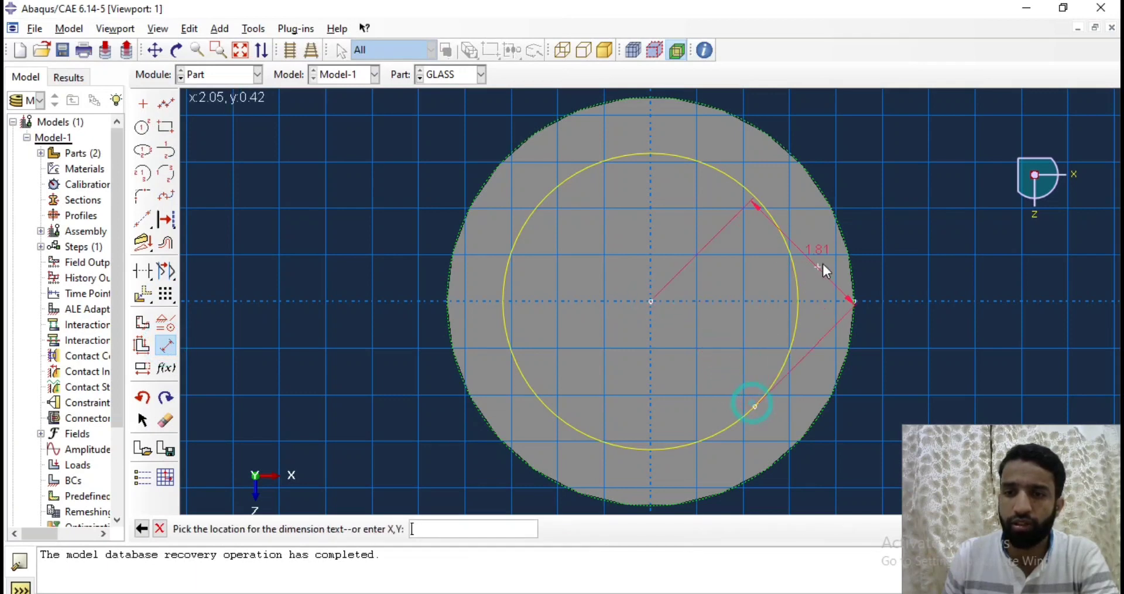
pyautogui.click(878, 195)
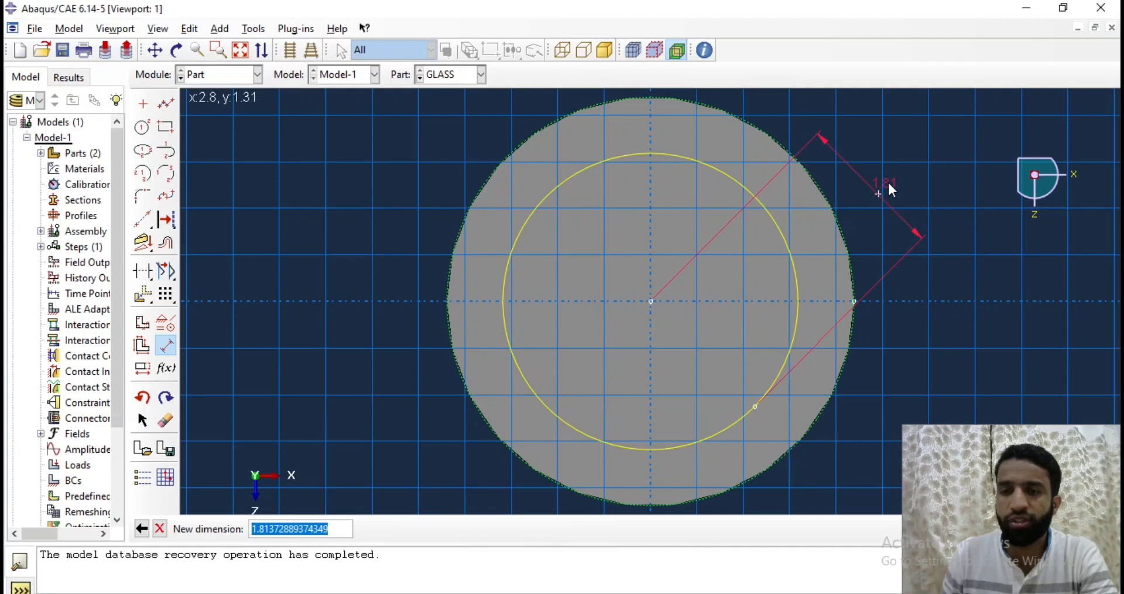
pyautogui.moveTo(339, 528); pyautogui.dragTo(251, 529)
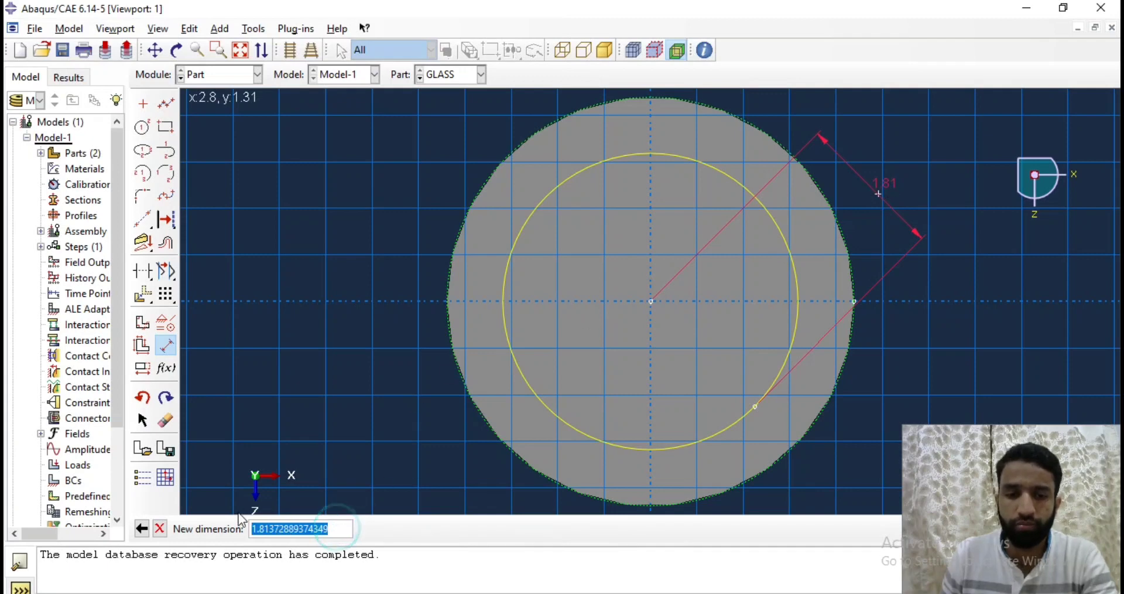
pyautogui.write('2')
pyautogui.press('Return')
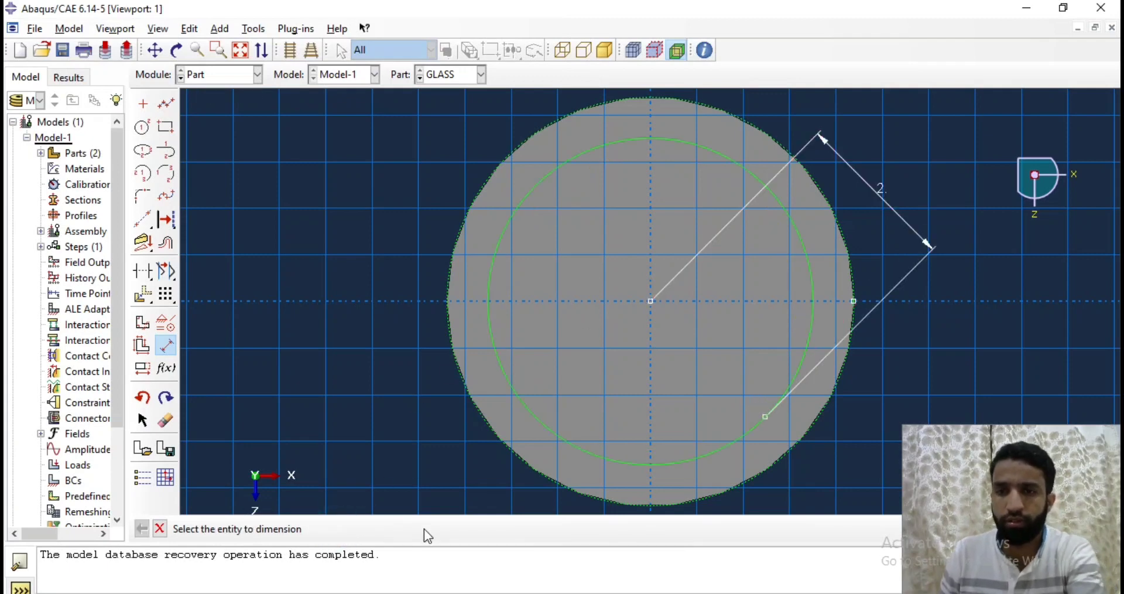
pyautogui.middleClick(382, 438)
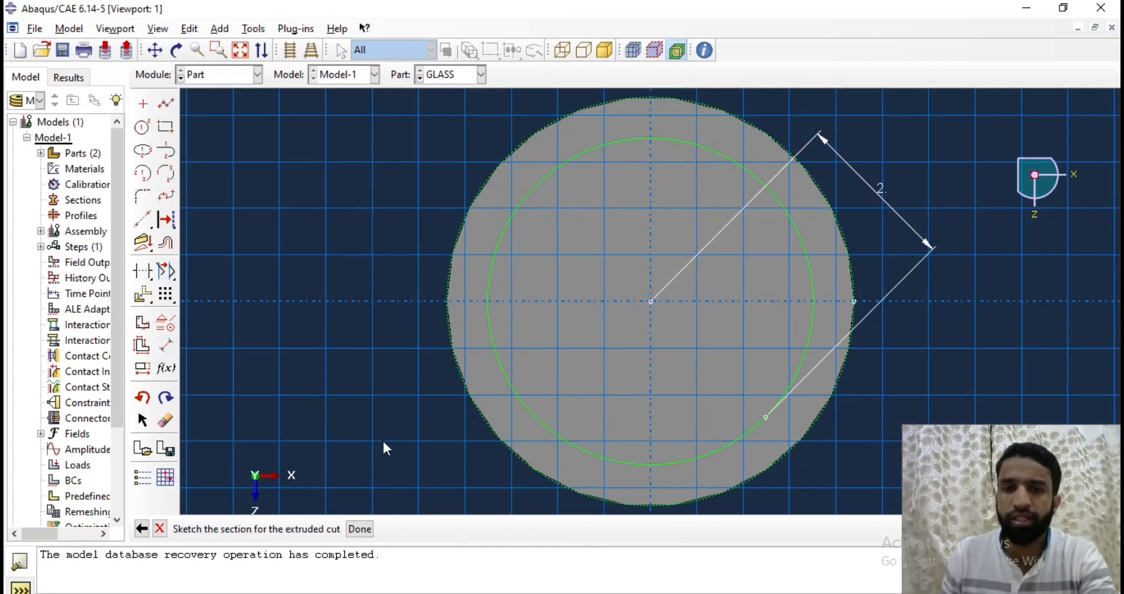
pyautogui.click(360, 529)
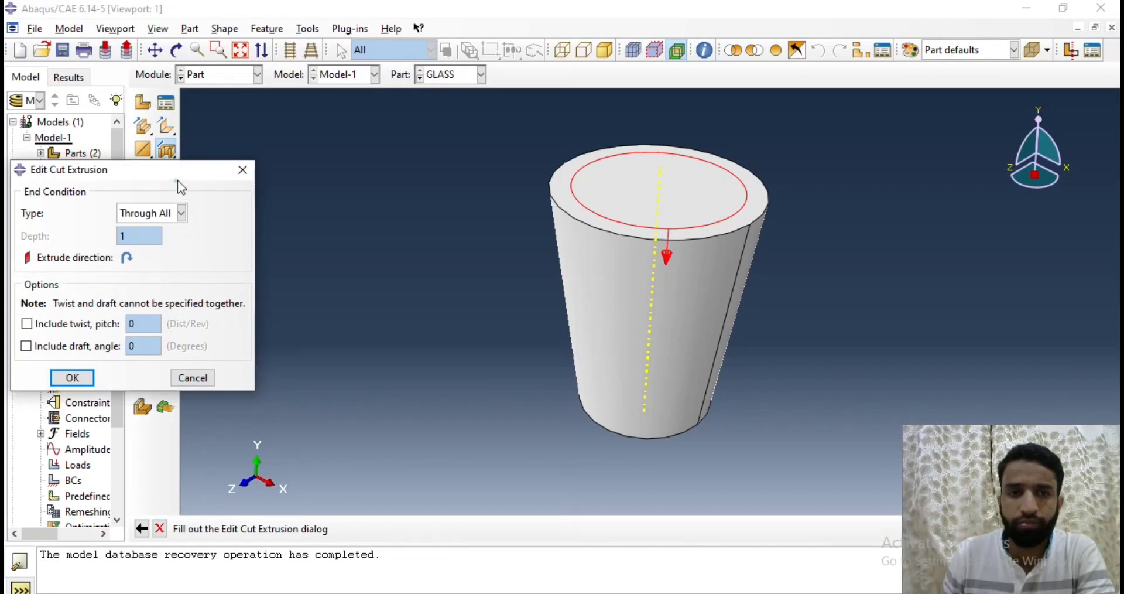
# Cut the circle into the glass as a blind extrusion 5.5 deep with a draft angle of -7 degrees
pyautogui.moveTo(218, 170); pyautogui.dragTo(374, 187)
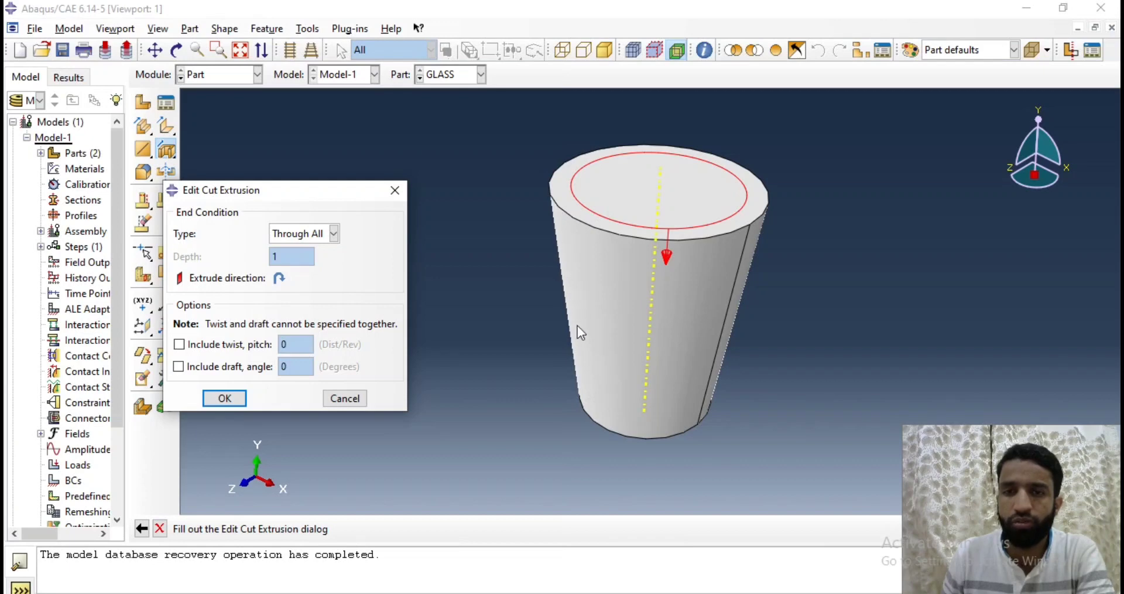
pyautogui.click(213, 366)
pyautogui.doubleClick(290, 366)
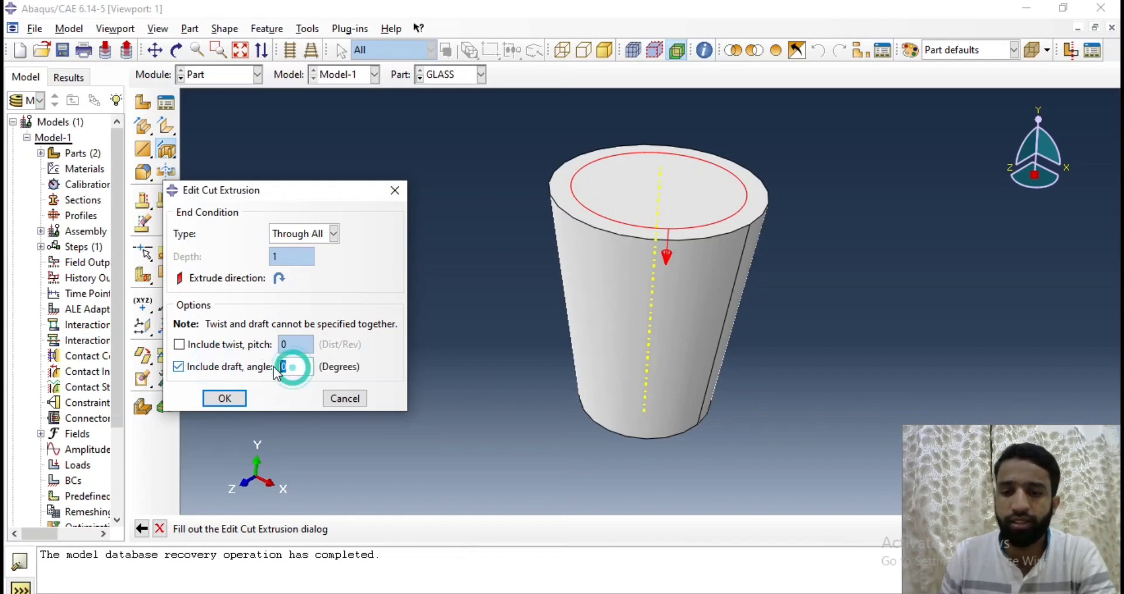
pyautogui.write('-7')
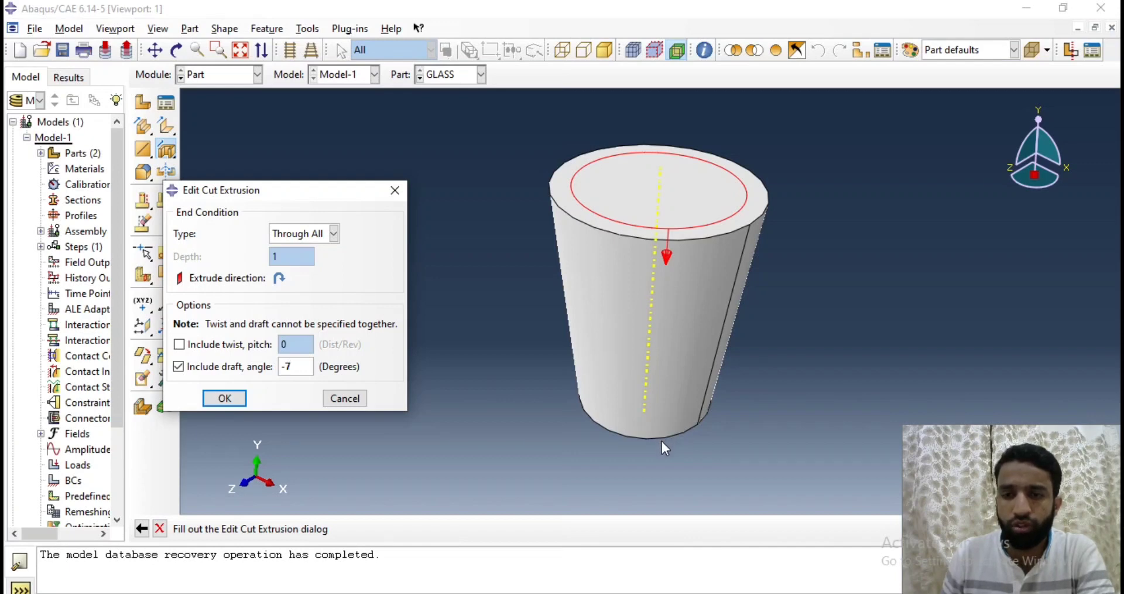
pyautogui.click(313, 239)
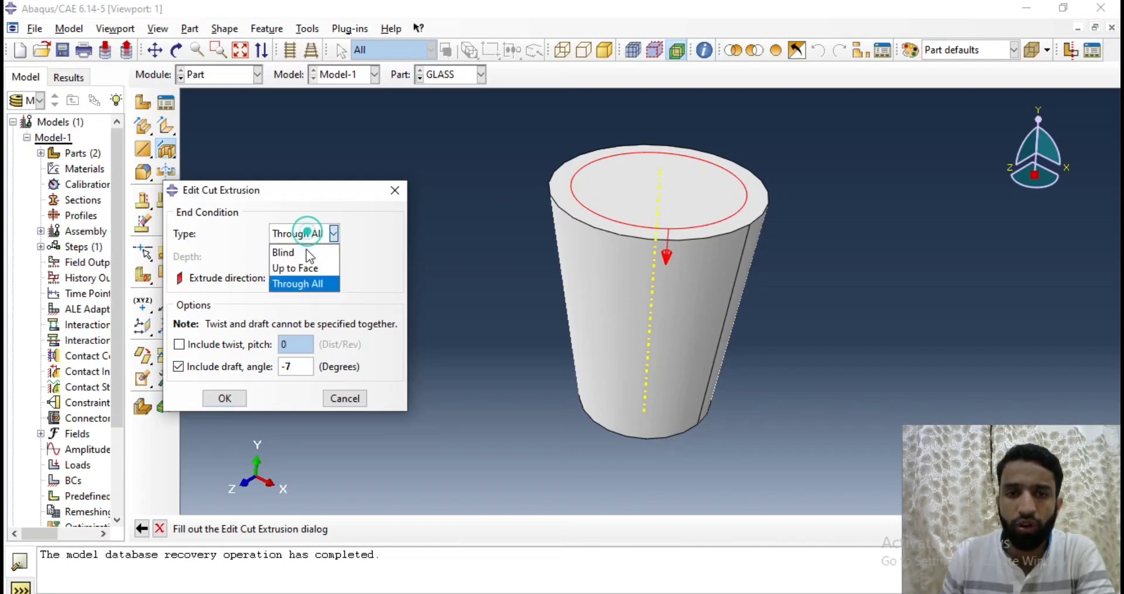
pyautogui.click(302, 256)
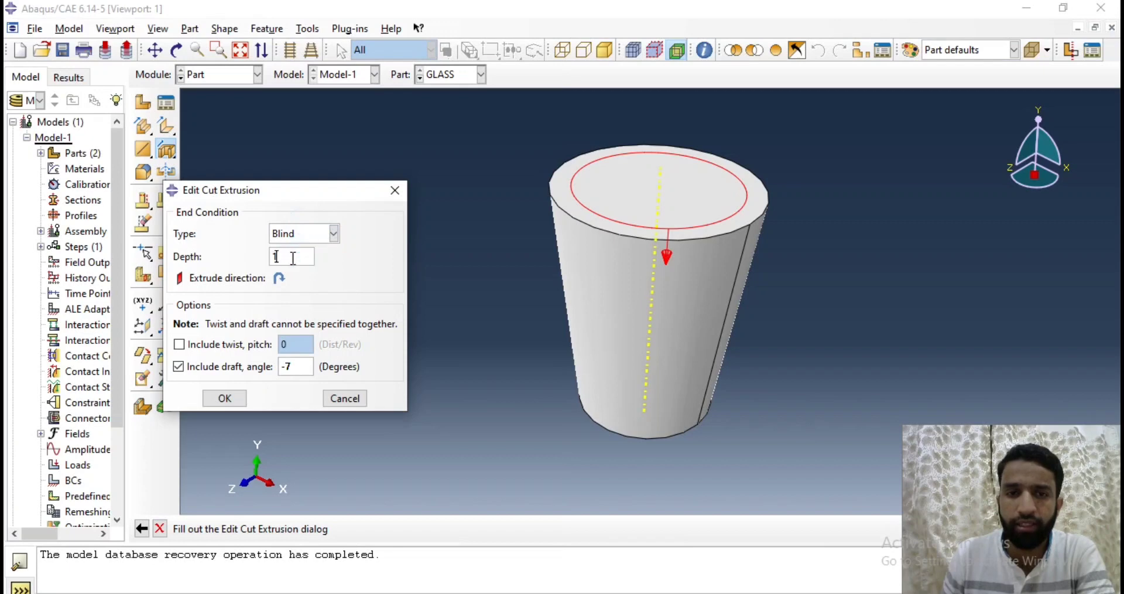
pyautogui.moveTo(291, 257); pyautogui.dragTo(270, 258)
pyautogui.write('5.5')
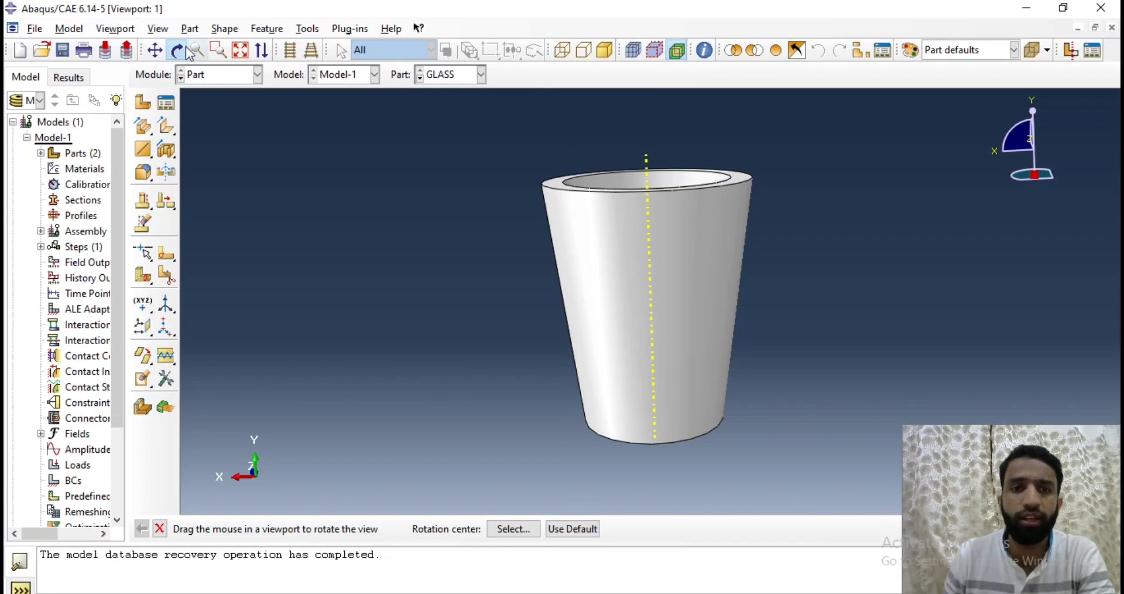
# Show the Views toolbar docked above the viewport and apply the front XY view to the glass
pyautogui.click(159, 29)
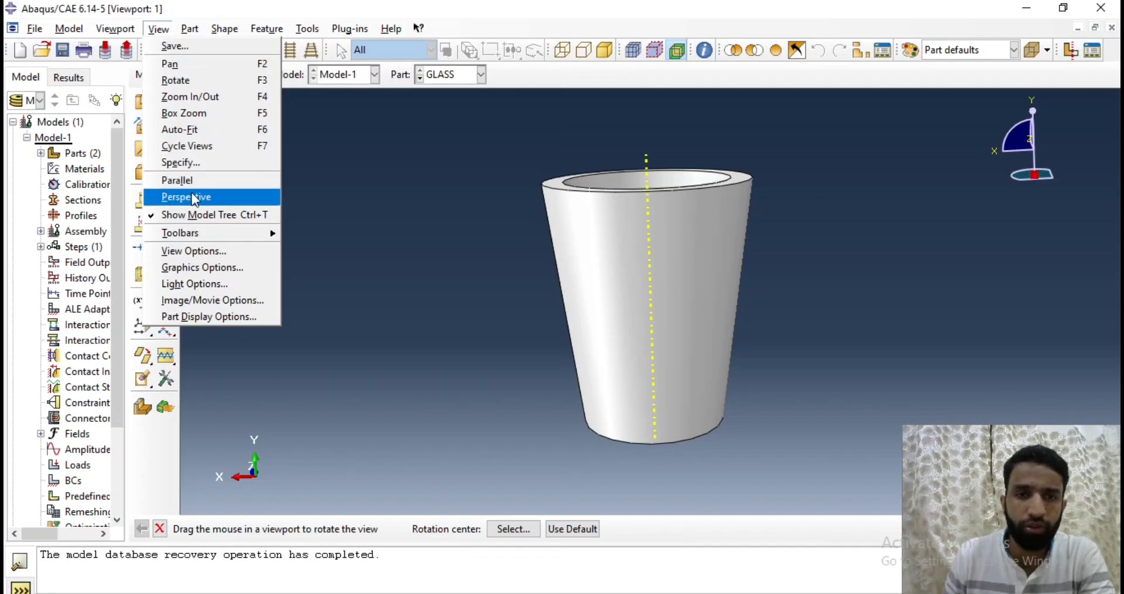
pyautogui.moveTo(198, 232)
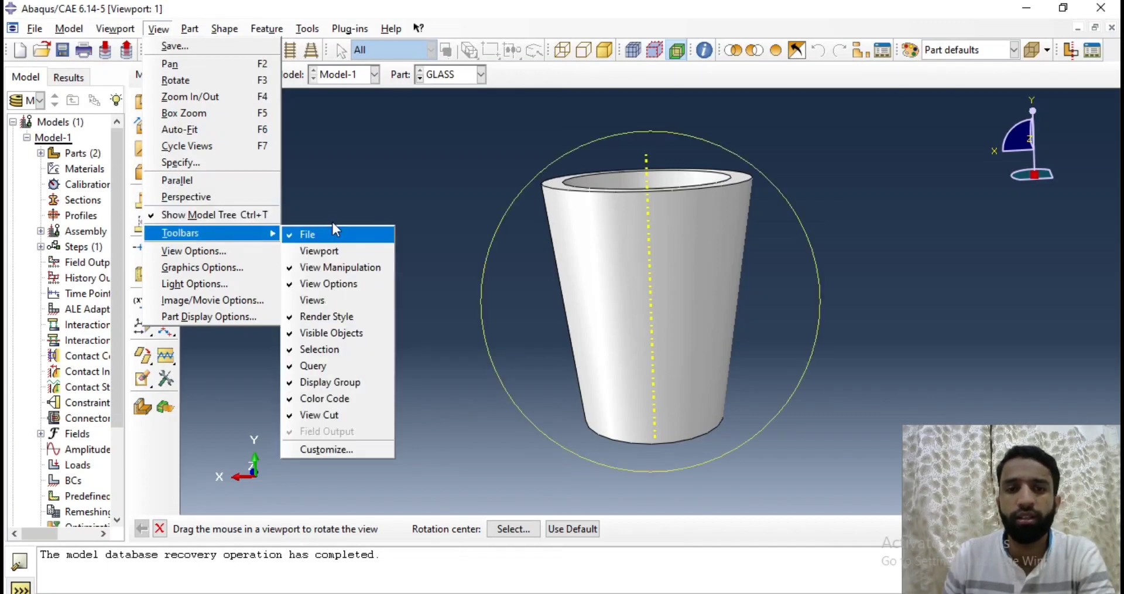
pyautogui.click(321, 303)
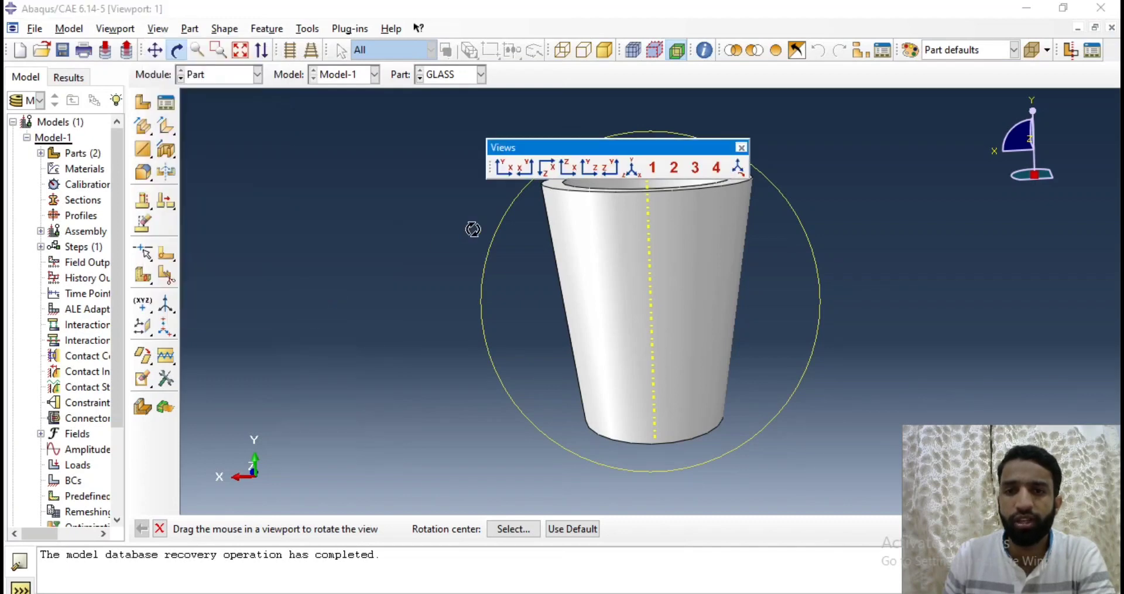
pyautogui.moveTo(524, 142); pyautogui.dragTo(568, 25)
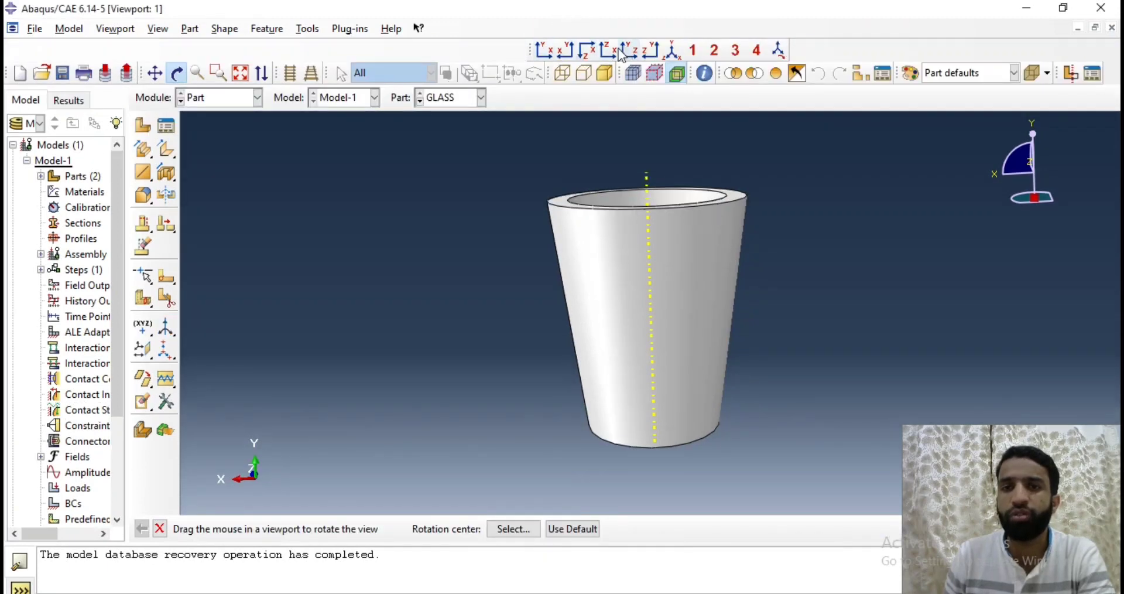
pyautogui.click(547, 57)
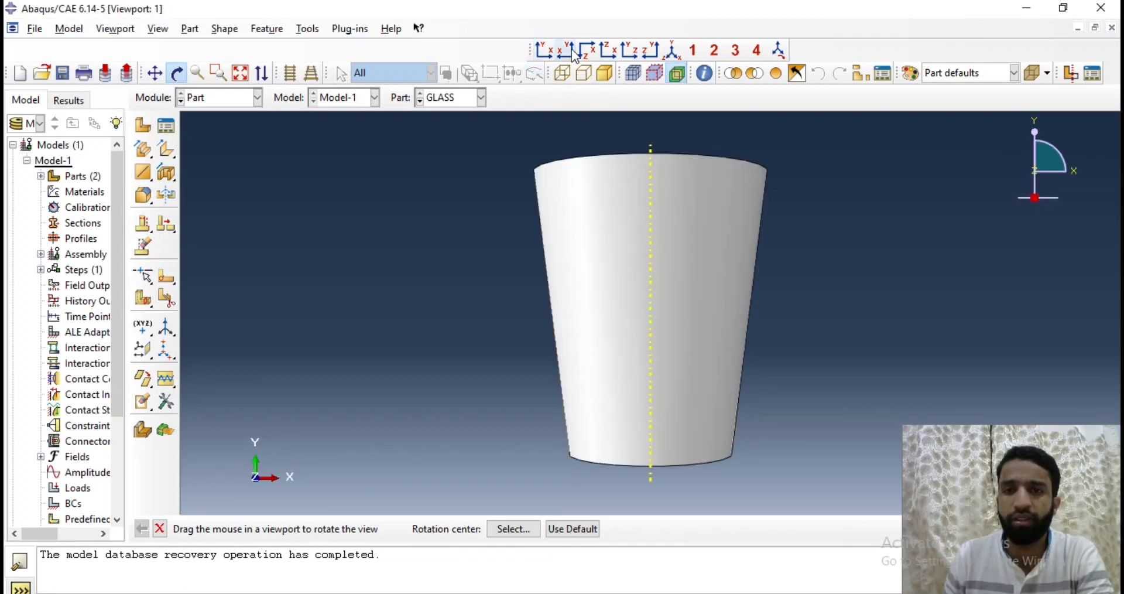
# Examine the glass from the remaining standard views, ending with the isometric view rotated slightly to show its hollow interior
pyautogui.click(571, 58)
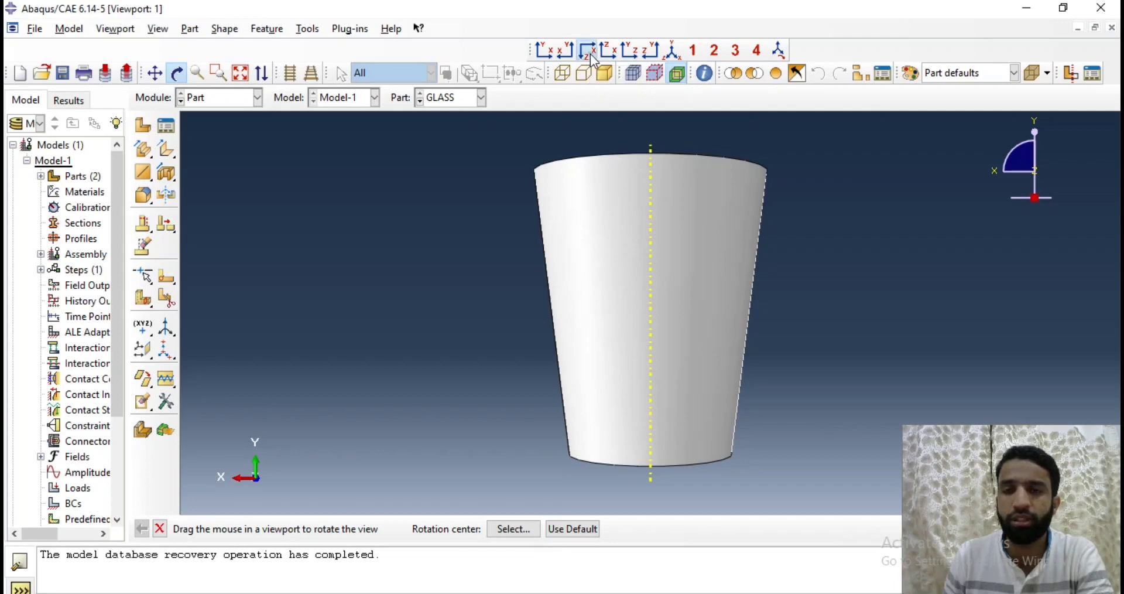
pyautogui.click(591, 56)
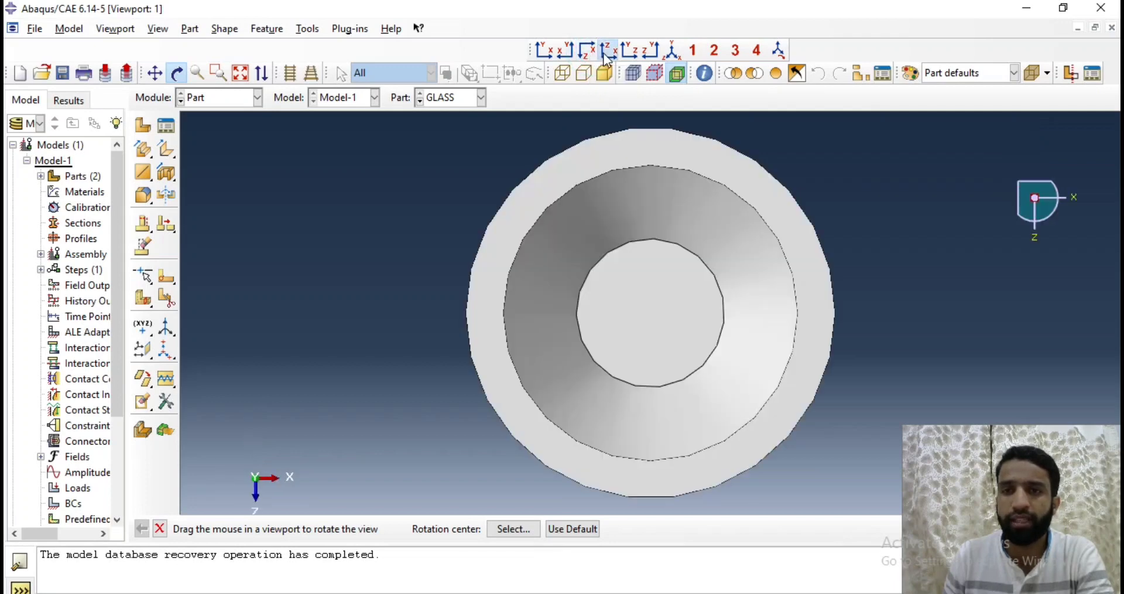
pyautogui.click(609, 57)
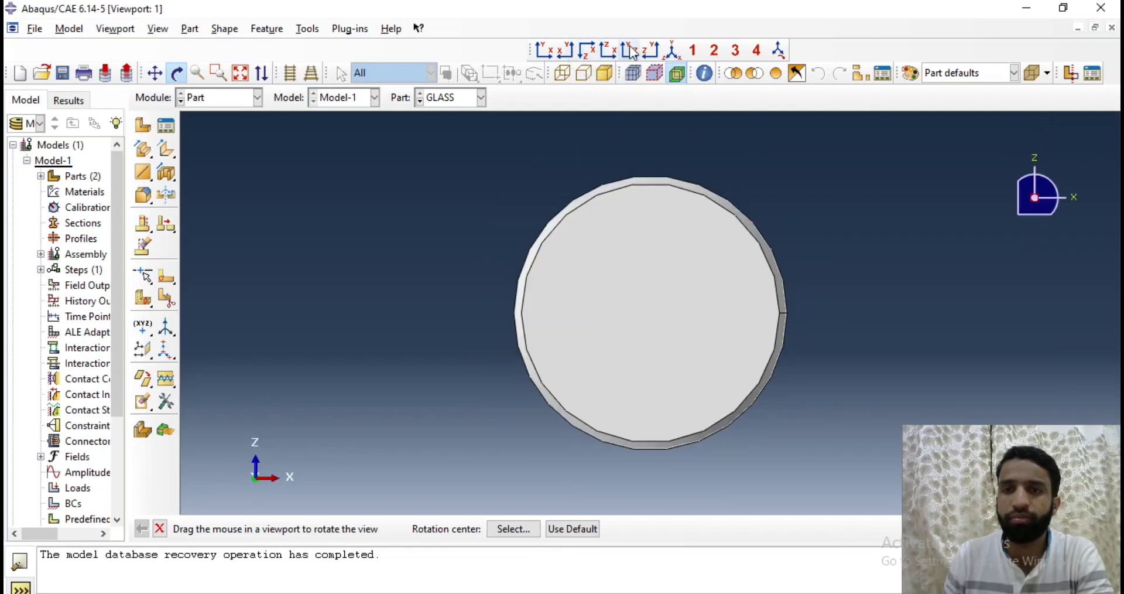
pyautogui.click(630, 52)
pyautogui.click(652, 53)
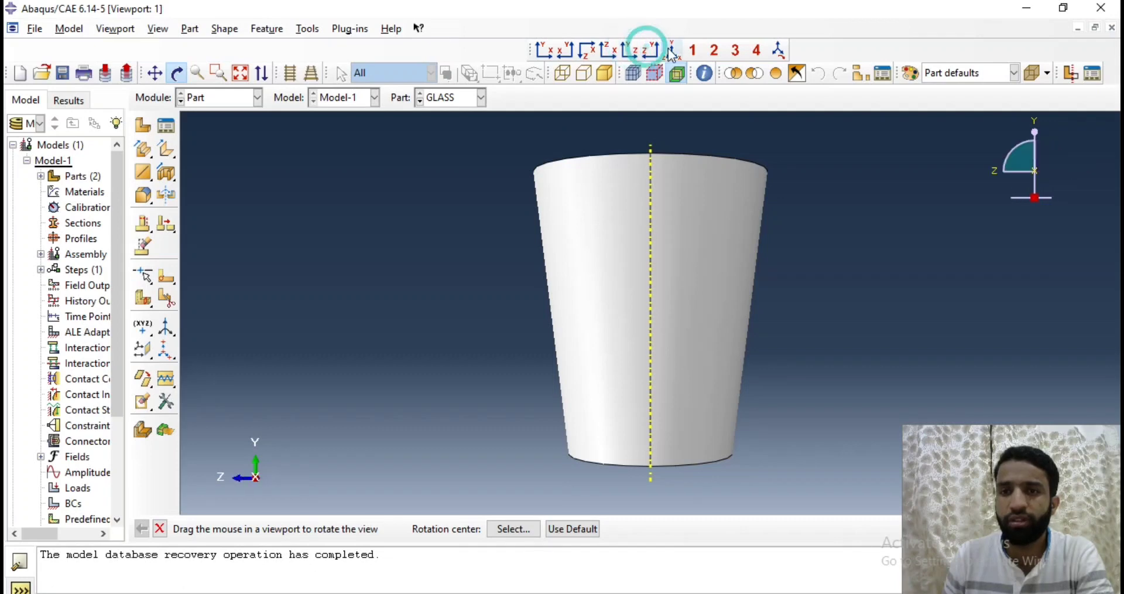
pyautogui.click(676, 52)
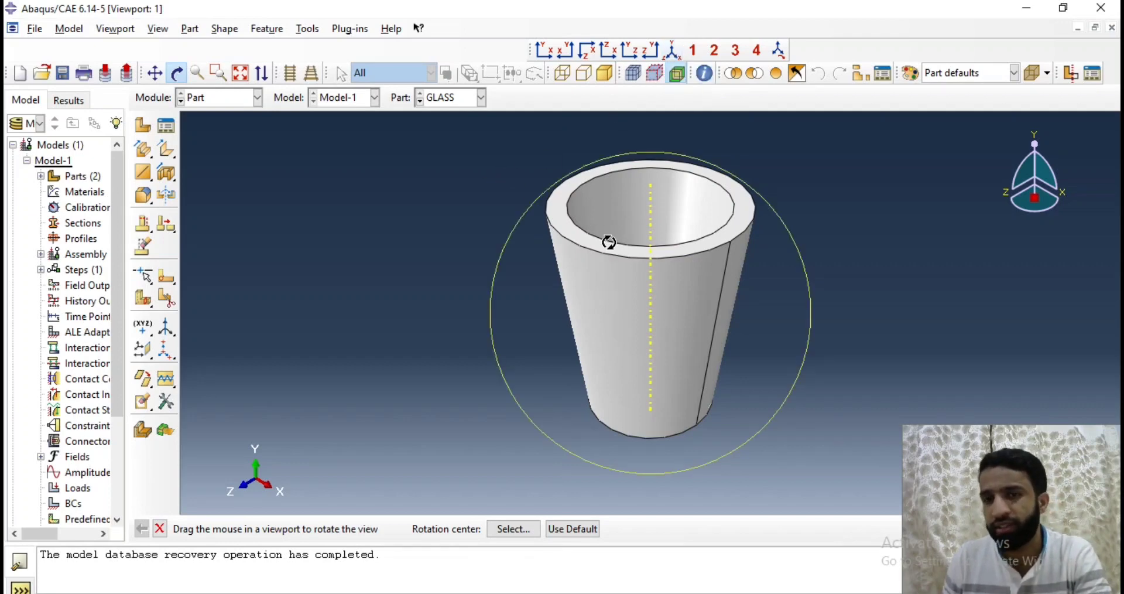
pyautogui.moveTo(670, 271); pyautogui.dragTo(655, 248)
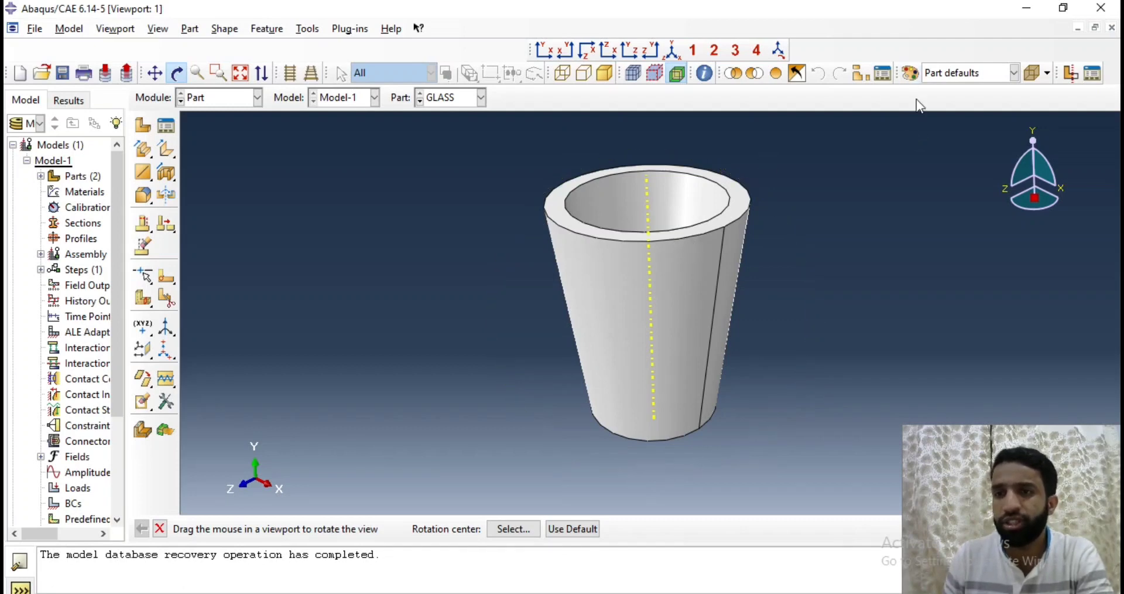
# Color-code the model display by Parts and open the Color Code settings for the individual parts
pyautogui.click(940, 76)
pyautogui.click(940, 105)
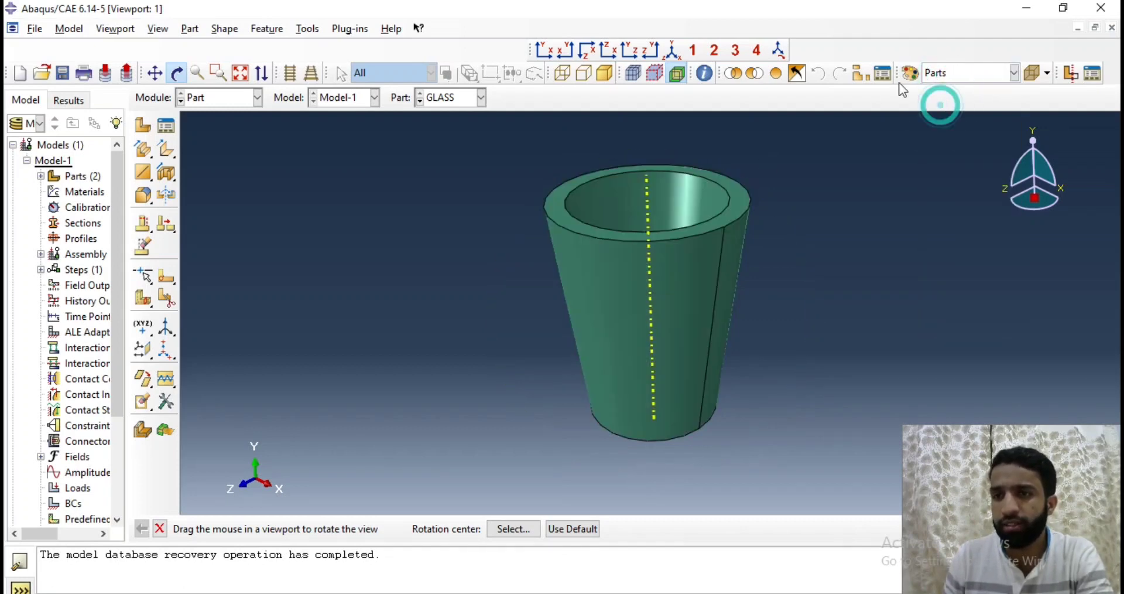
pyautogui.moveTo(723, 264)
pyautogui.mouseDown()
pyautogui.moveTo(709, 310)
pyautogui.moveTo(675, 321)
pyautogui.moveTo(658, 269)
pyautogui.moveTo(727, 294)
pyautogui.moveTo(667, 288)
pyautogui.mouseUp()
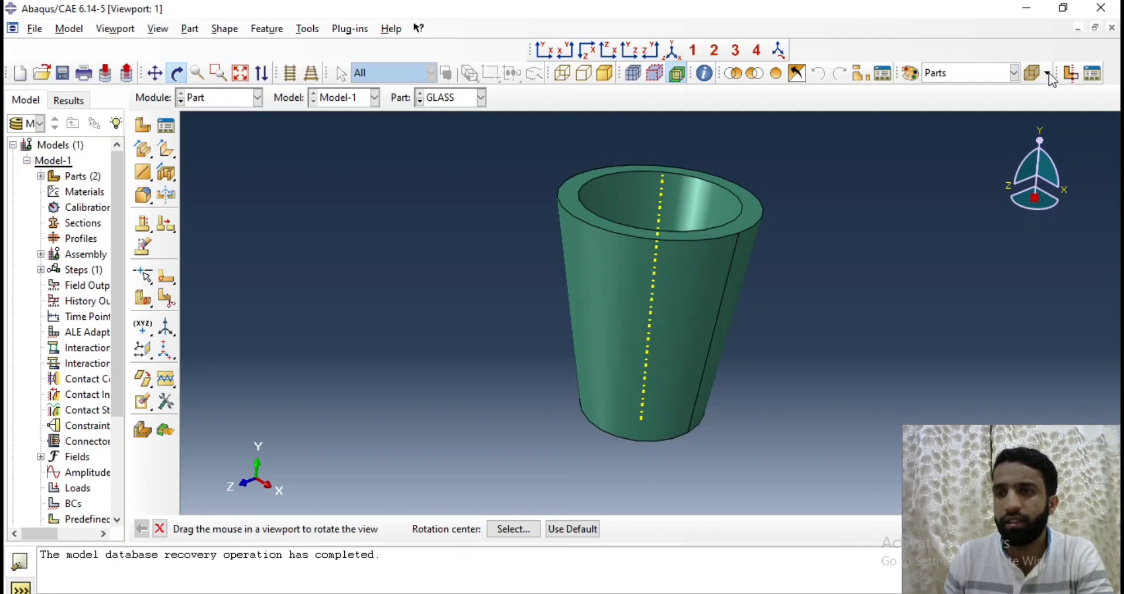
pyautogui.click(911, 73)
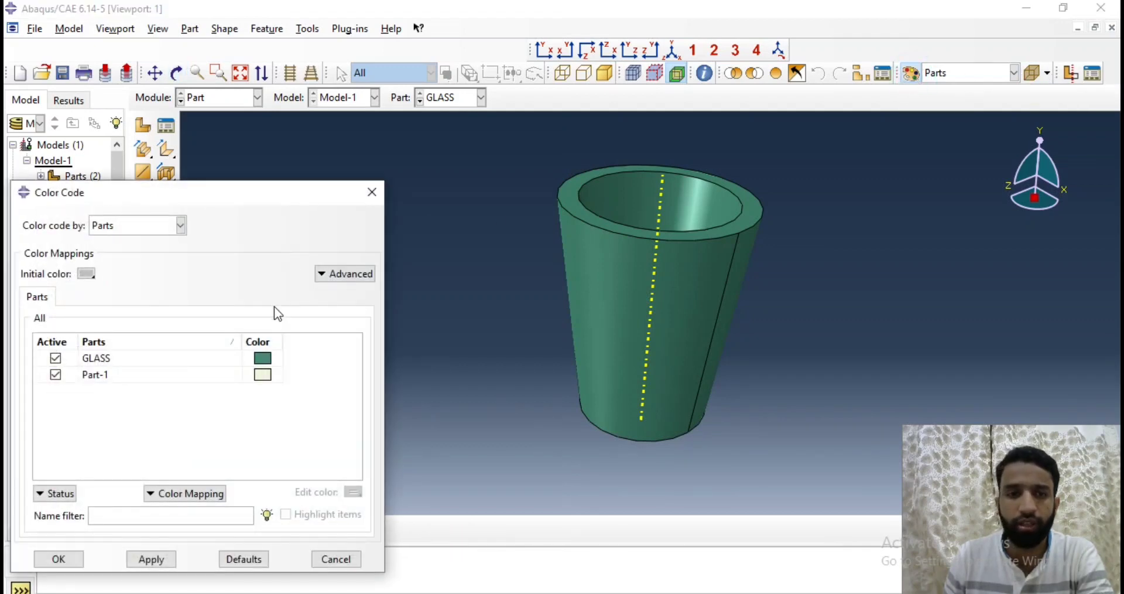
pyautogui.moveTo(231, 203); pyautogui.dragTo(308, 126)
# Delete the unneeded part Part-1 from Model-1
pyautogui.click(26, 160)
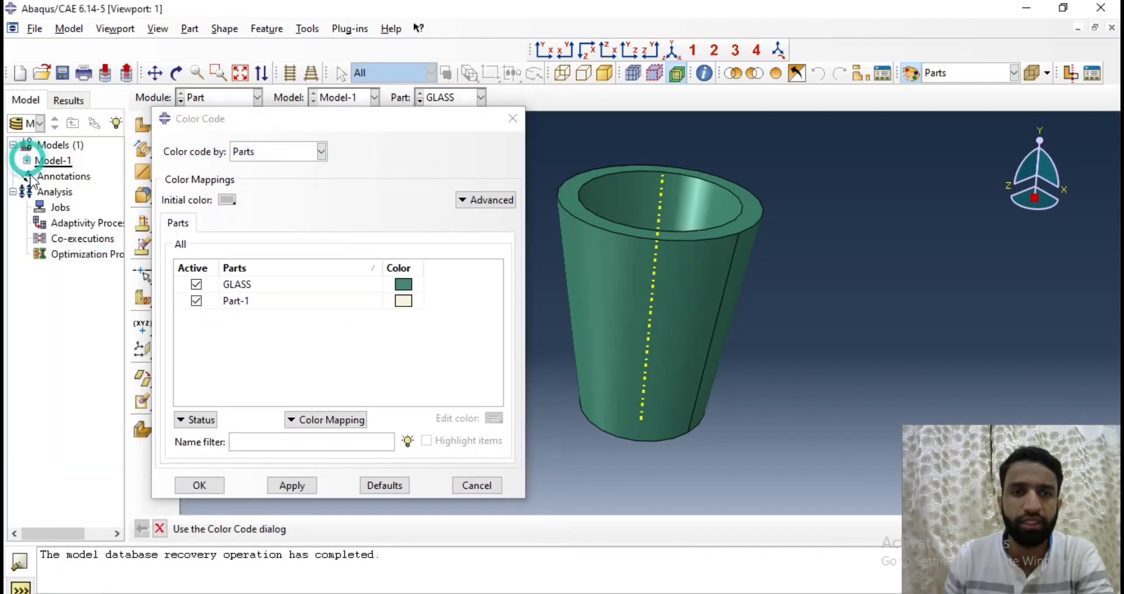
pyautogui.click(26, 161)
pyautogui.click(41, 160)
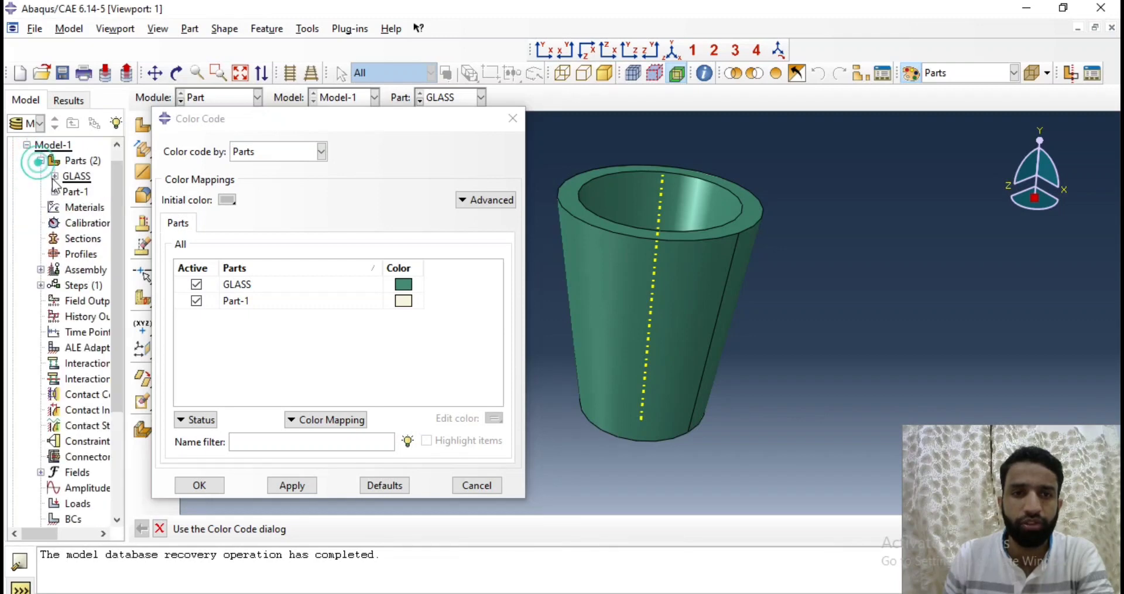
pyautogui.click(72, 192)
pyautogui.rightClick(69, 194)
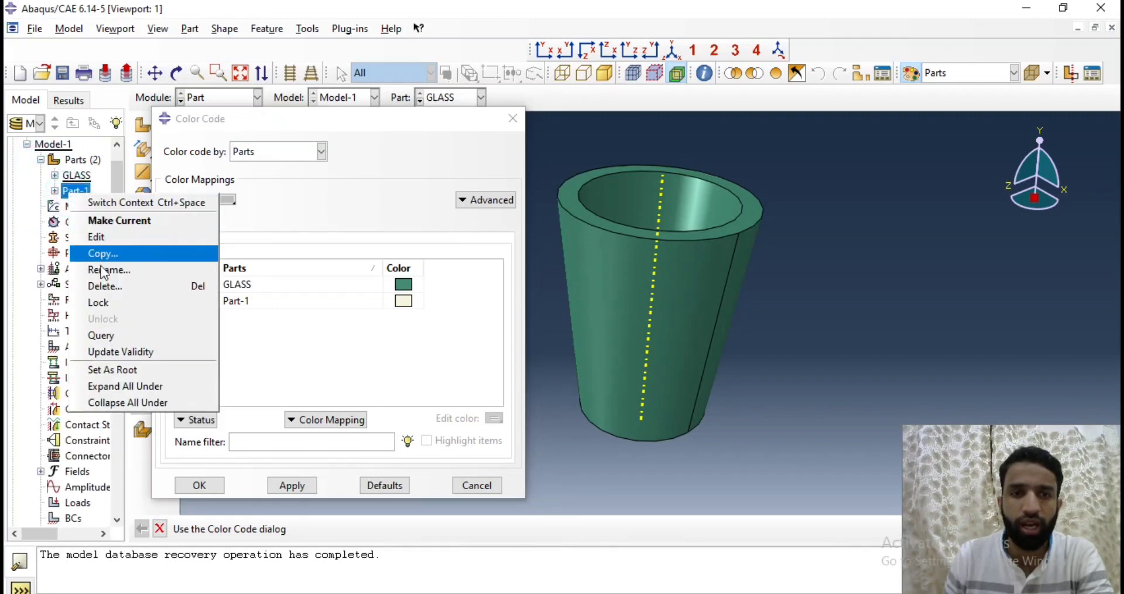
pyautogui.click(102, 285)
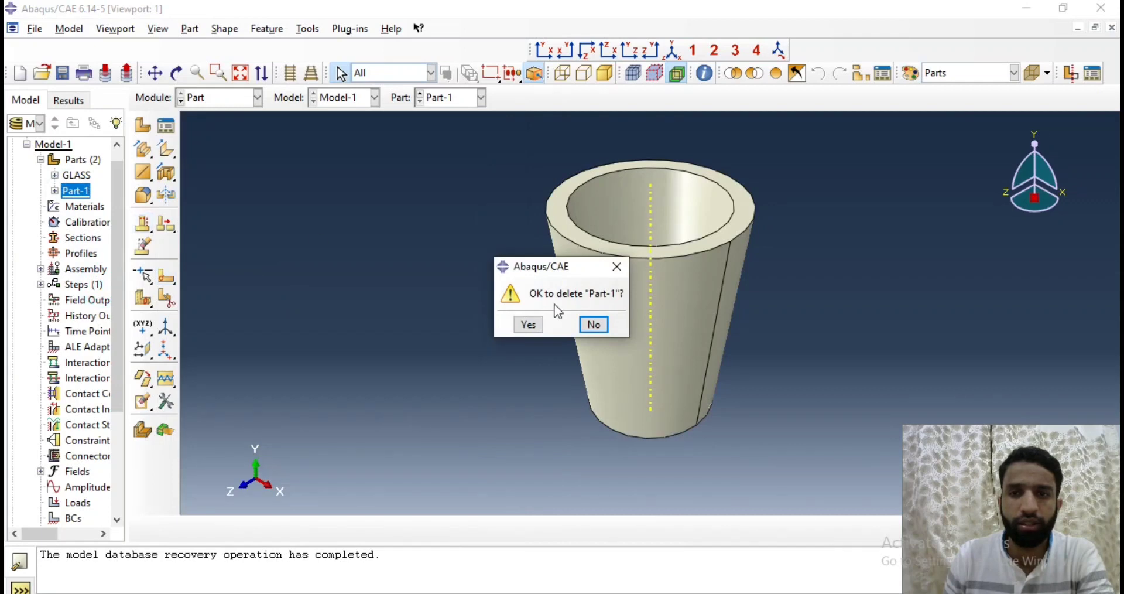
pyautogui.click(535, 326)
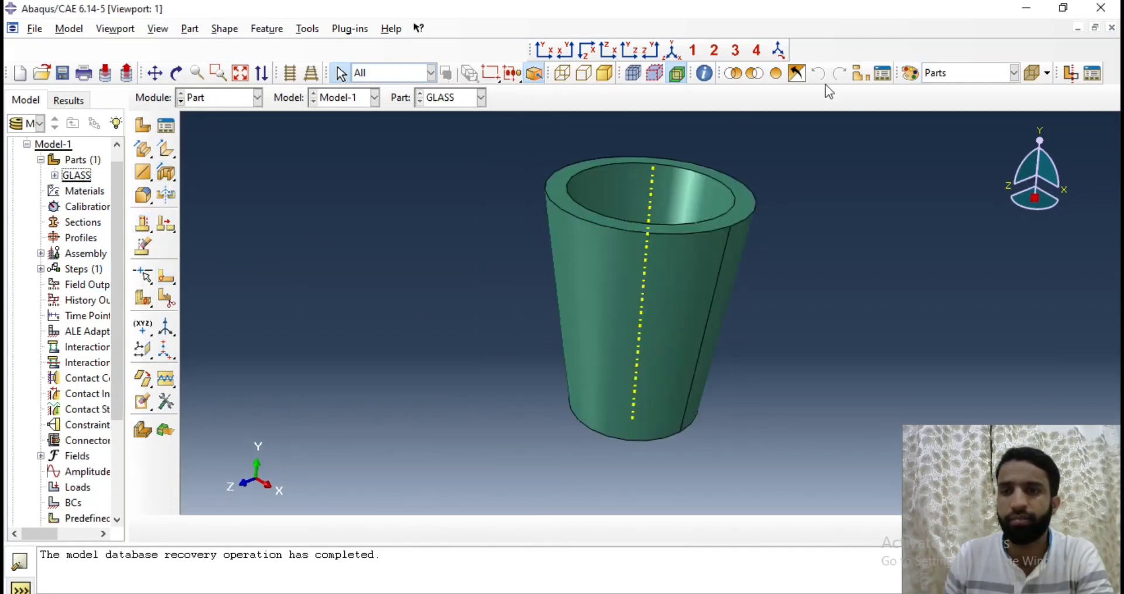
# Change the color mapping of the GLASS part to dark blue and apply it
pyautogui.click(911, 73)
pyautogui.click(404, 286)
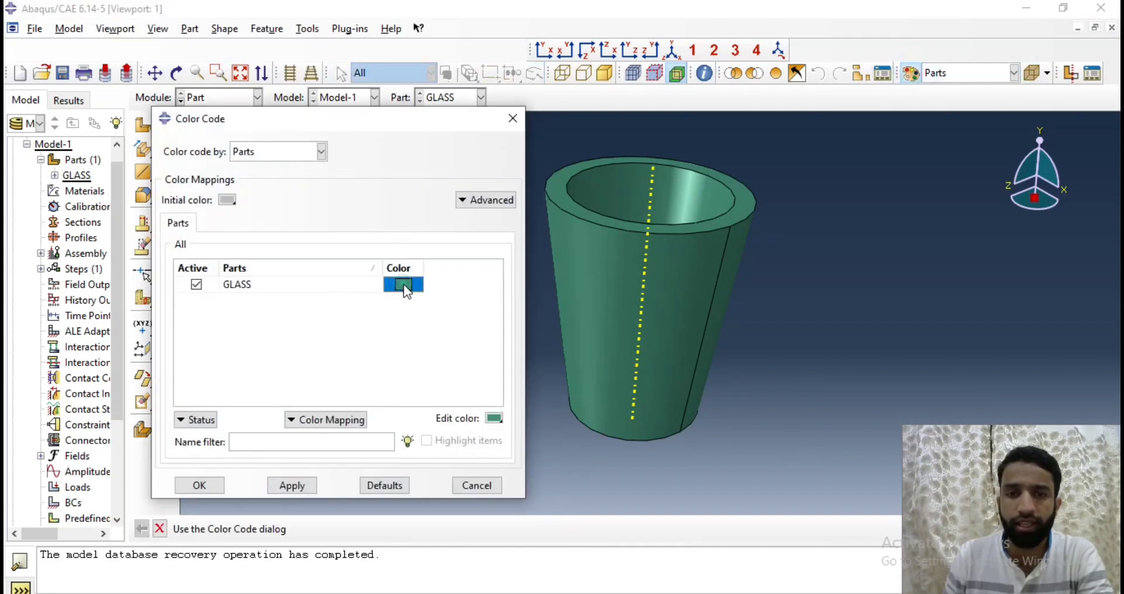
pyautogui.click(402, 283)
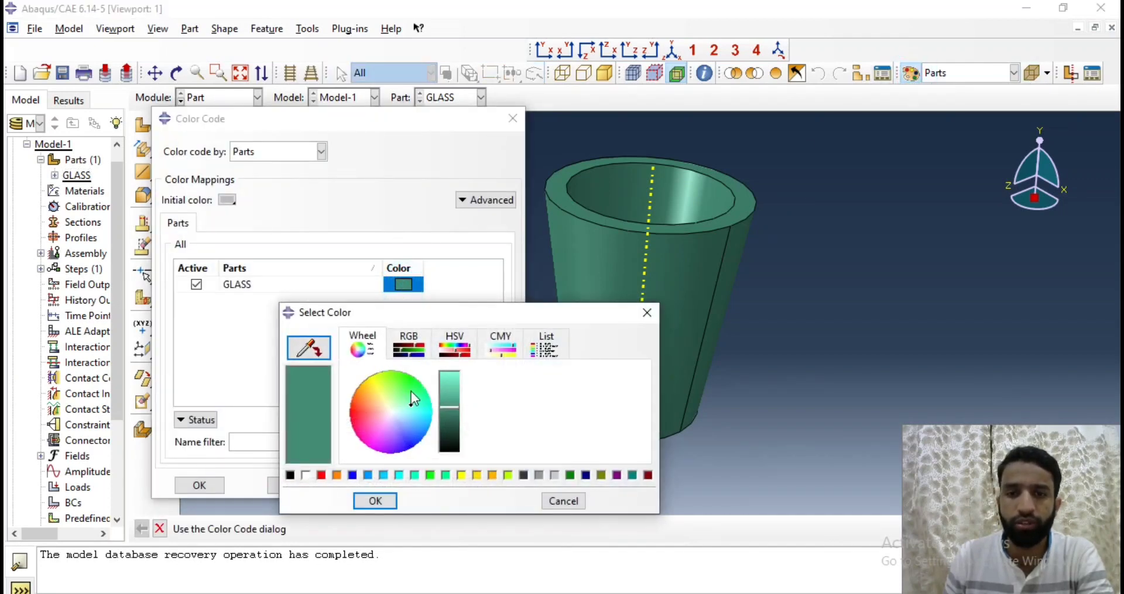
pyautogui.moveTo(406, 398)
pyautogui.mouseDown()
pyautogui.moveTo(353, 399)
pyautogui.moveTo(399, 376)
pyautogui.moveTo(423, 417)
pyautogui.moveTo(403, 434)
pyautogui.mouseUp()
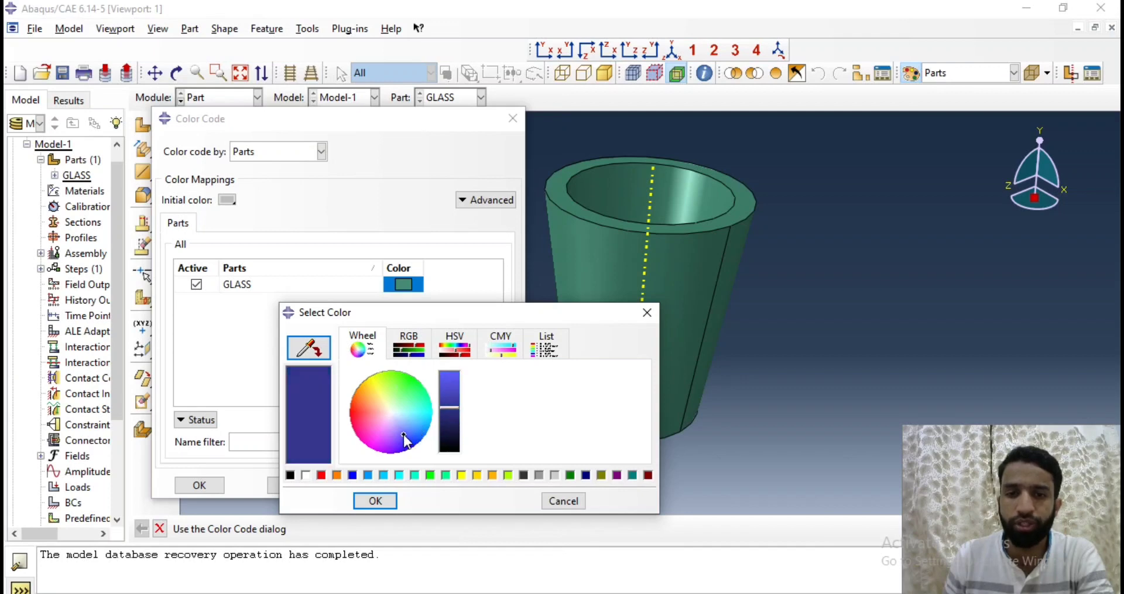
pyautogui.click(378, 501)
pyautogui.click(302, 485)
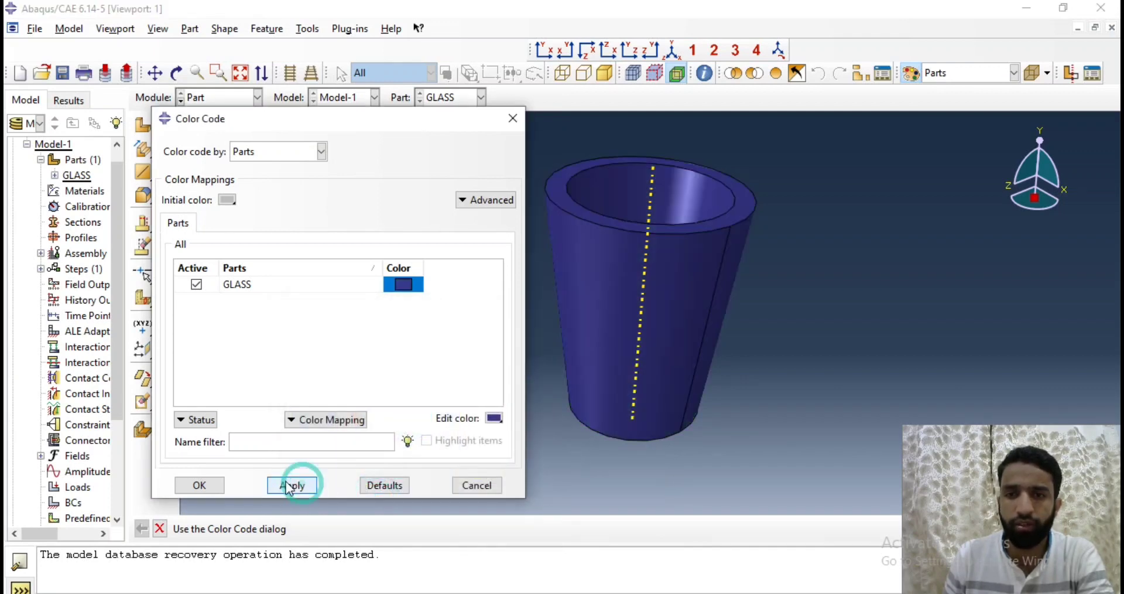
pyautogui.click(202, 485)
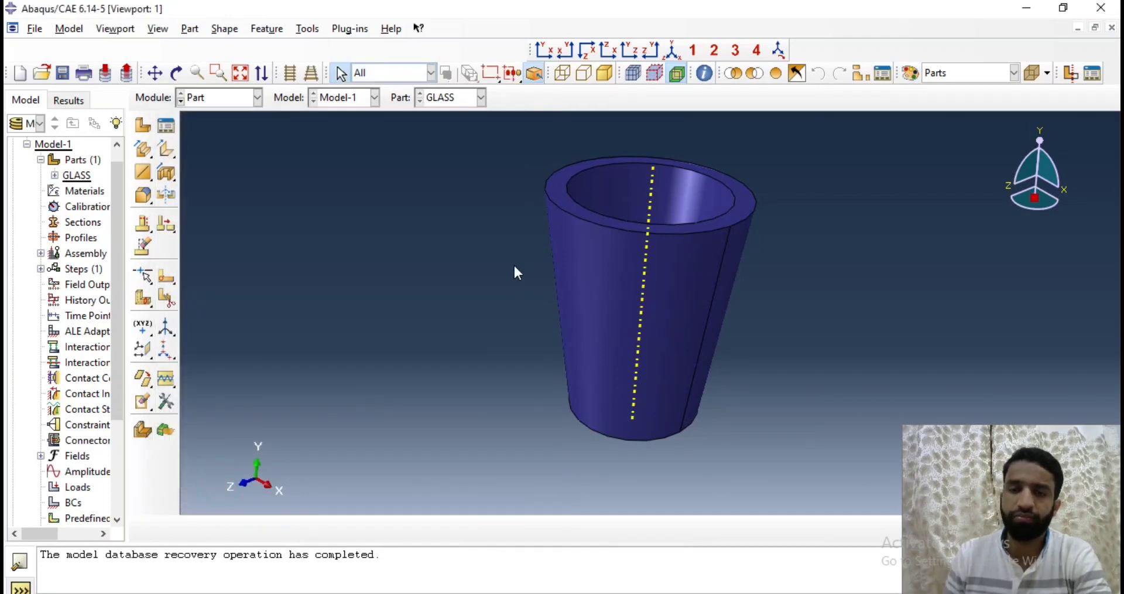
# Fit the glass to the viewport and highlight its interior cut feature to inspect it
pyautogui.scroll(10, 514, 266)
pyautogui.click(240, 73)
pyautogui.click(612, 226)
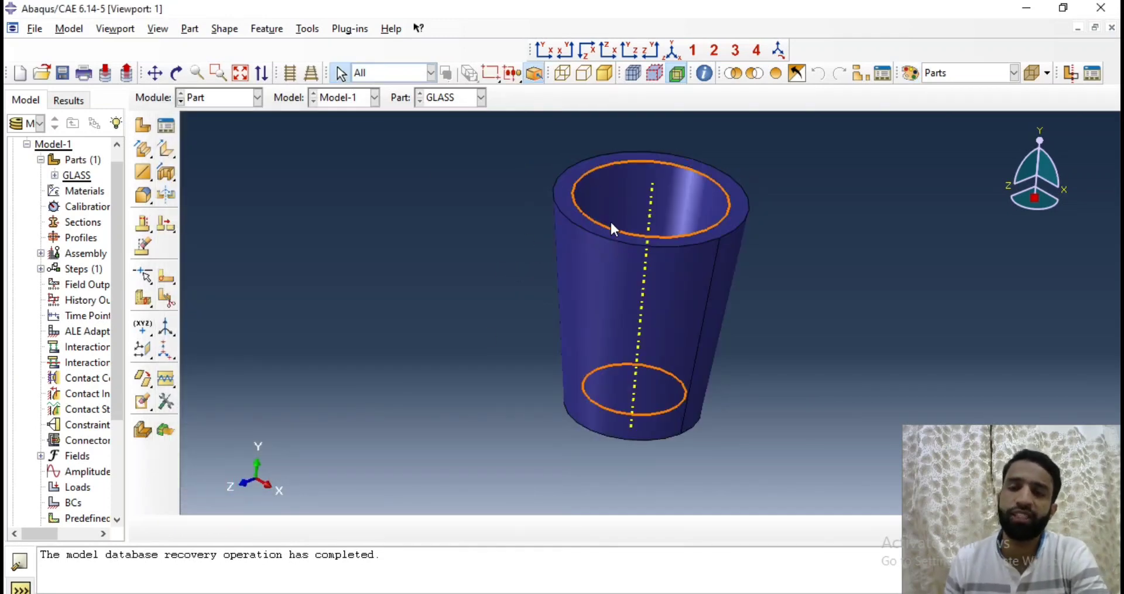
pyautogui.click(760, 294)
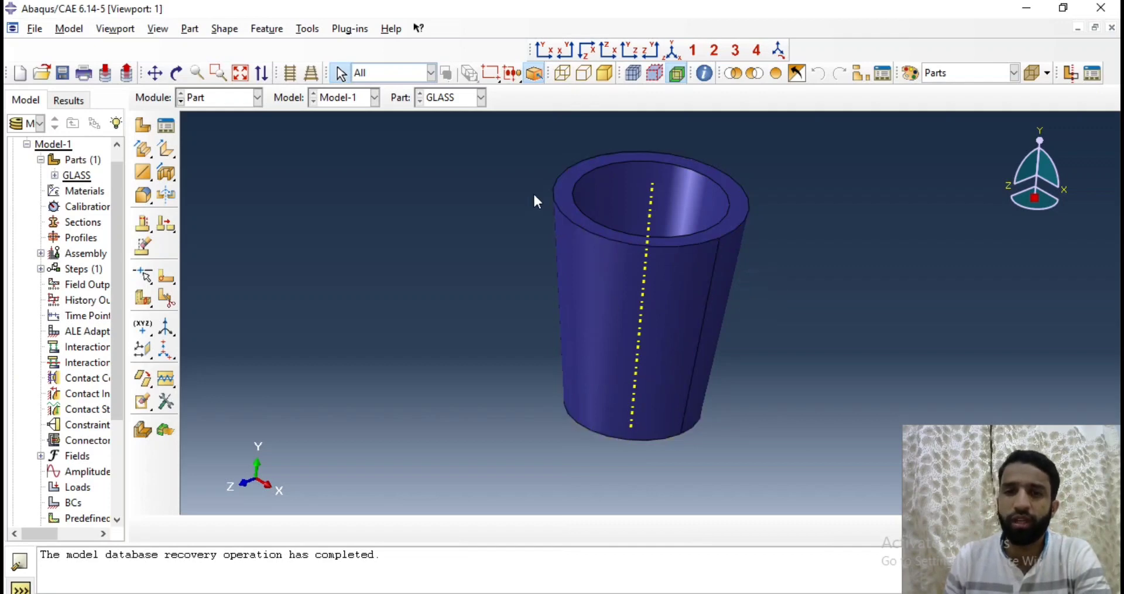
pyautogui.click(524, 167)
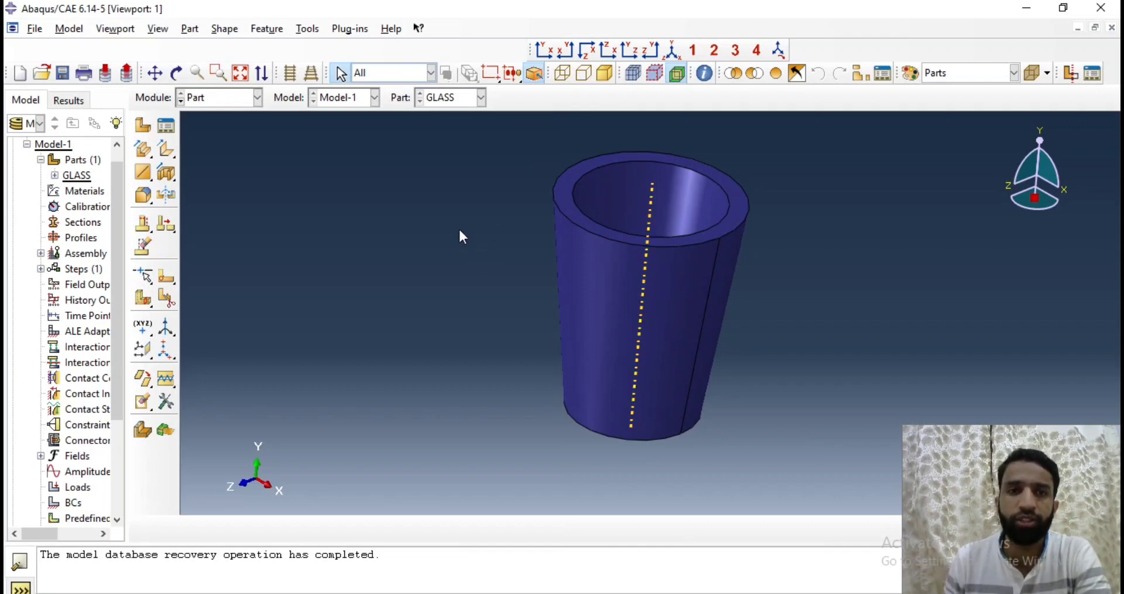
# Set the viewport background to solid white in the Graphics Options
pyautogui.click(159, 30)
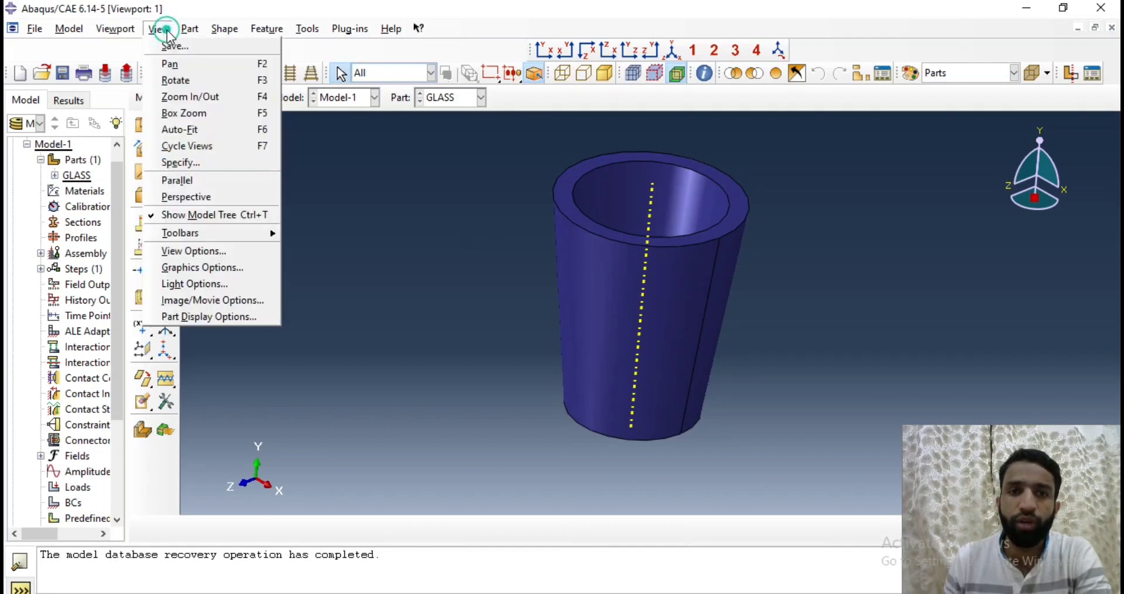
pyautogui.click(202, 269)
pyautogui.moveTo(148, 226); pyautogui.dragTo(307, 131)
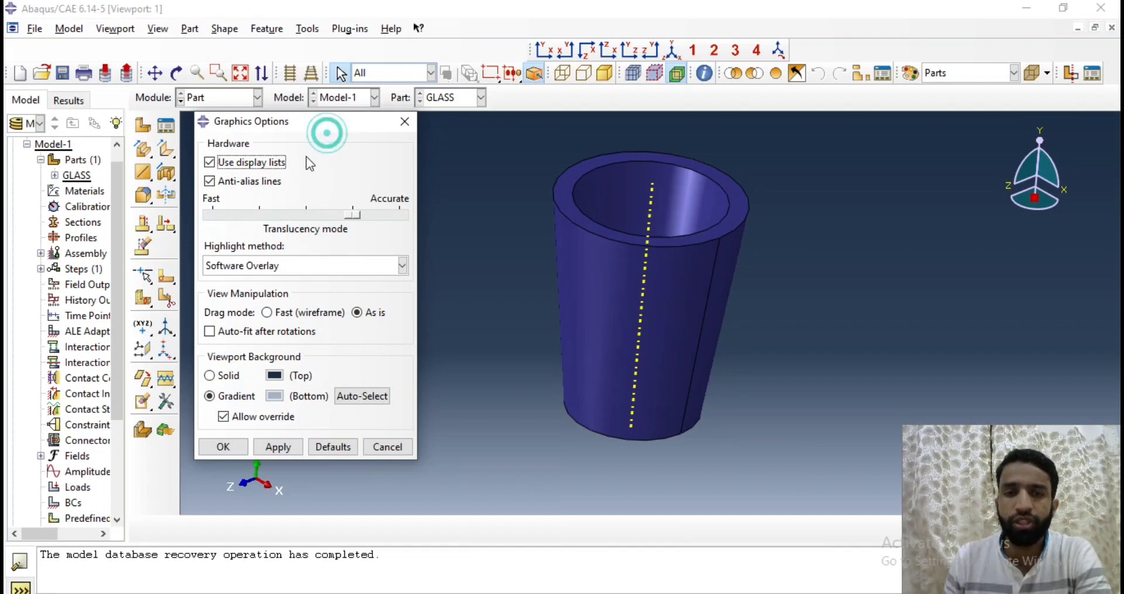
pyautogui.moveTo(311, 117); pyautogui.dragTo(227, 179)
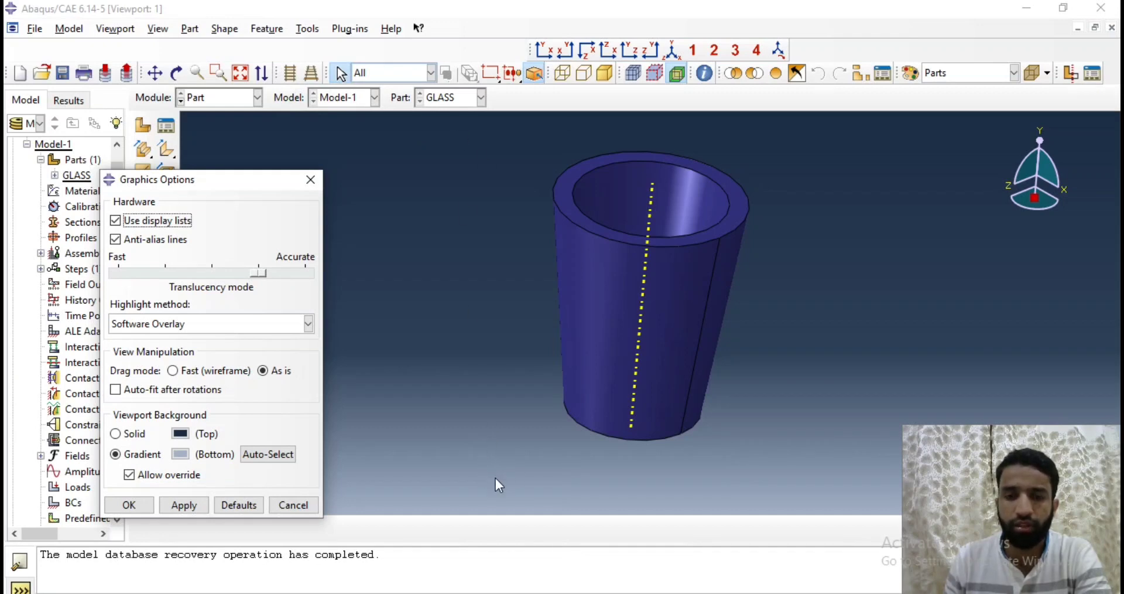
pyautogui.moveTo(249, 178); pyautogui.dragTo(302, 130)
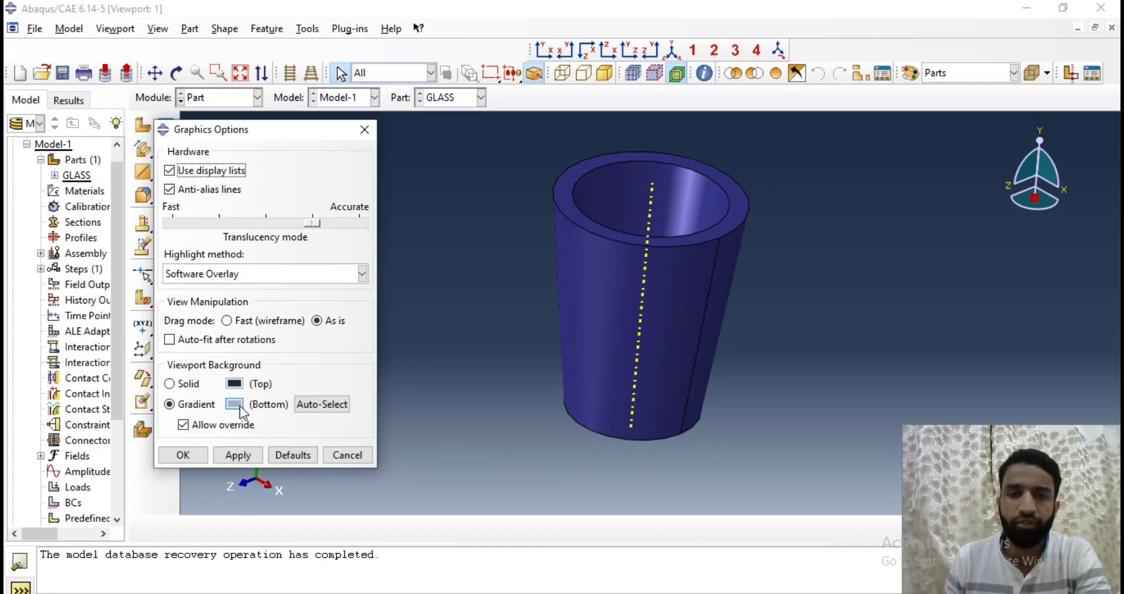
pyautogui.click(170, 384)
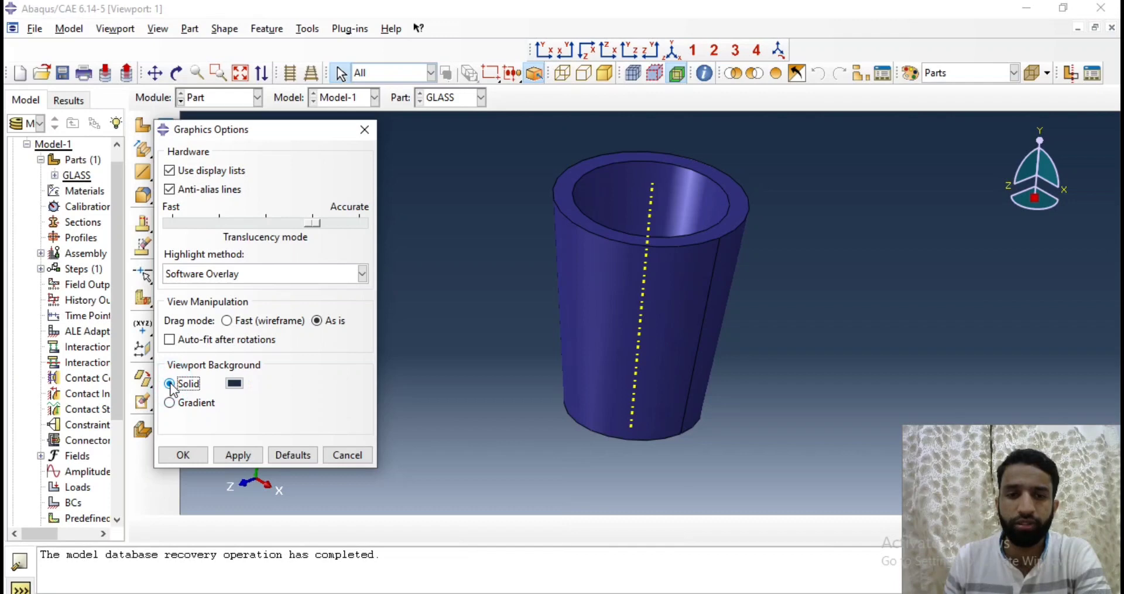
pyautogui.click(234, 383)
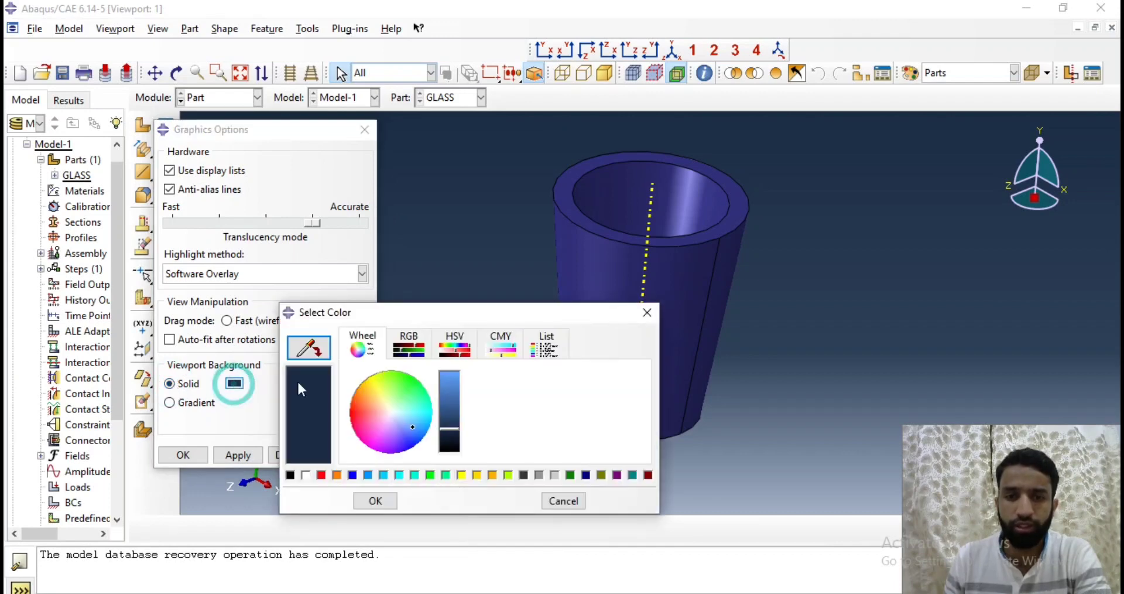
pyautogui.click(306, 475)
pyautogui.click(366, 500)
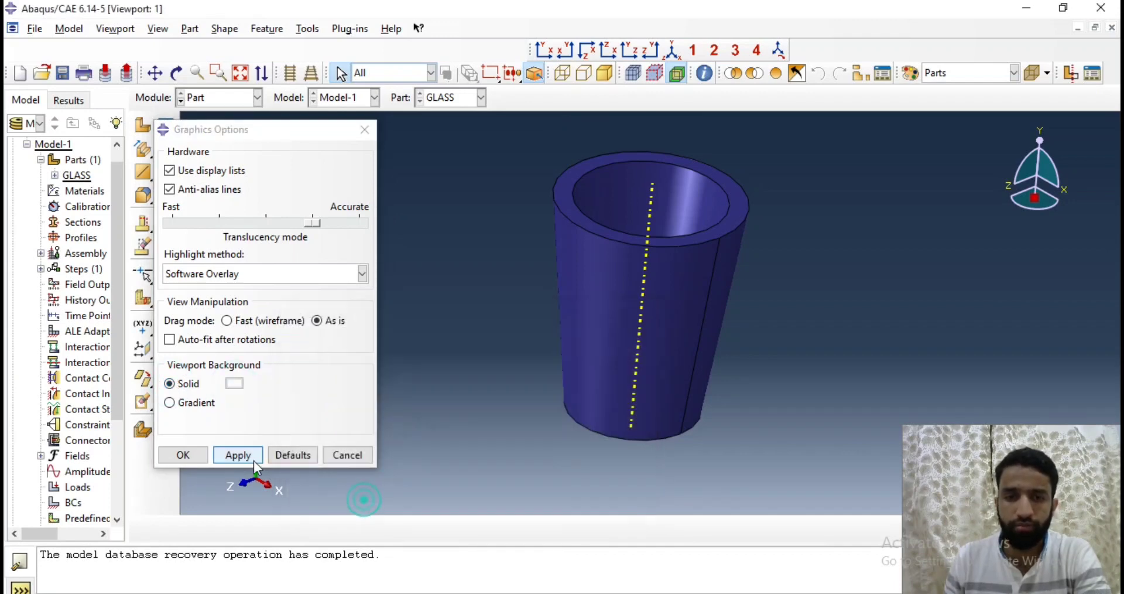
pyautogui.click(247, 455)
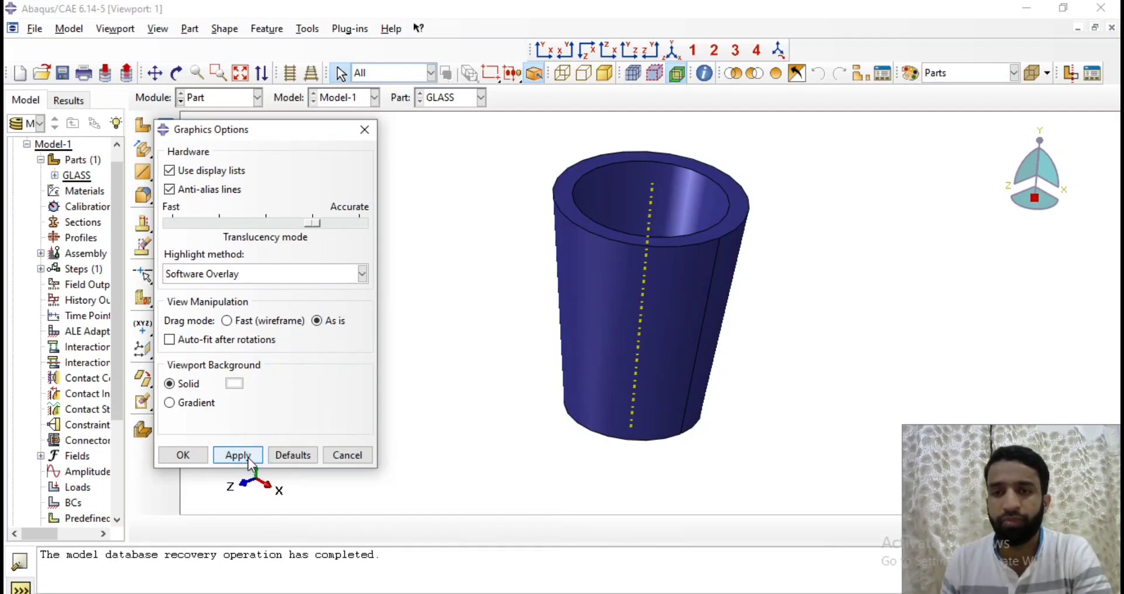
pyautogui.click(179, 456)
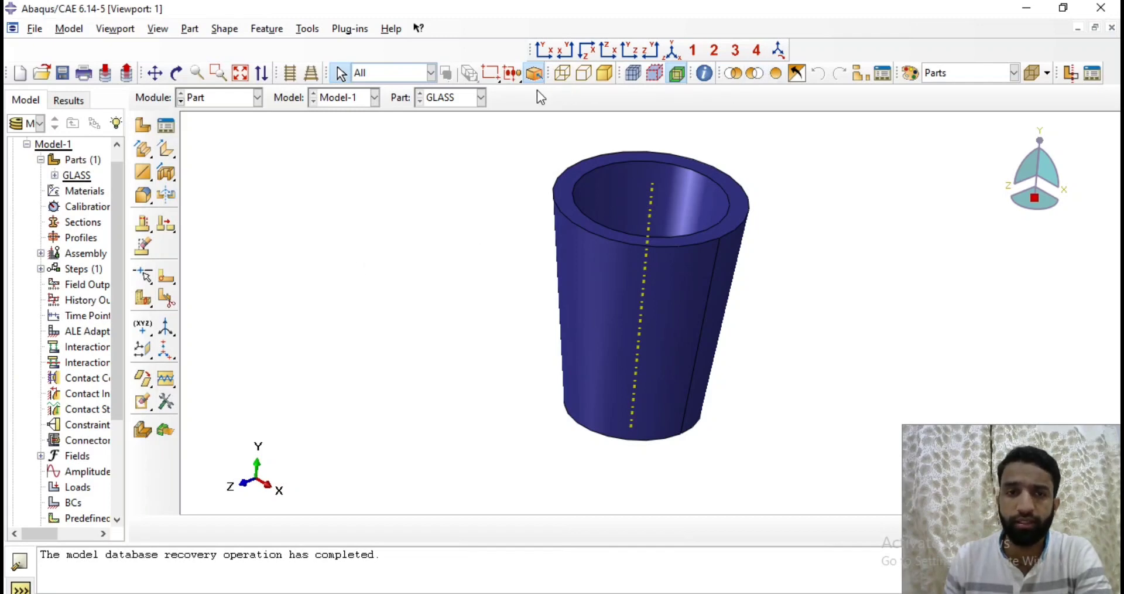
pyautogui.click(158, 28)
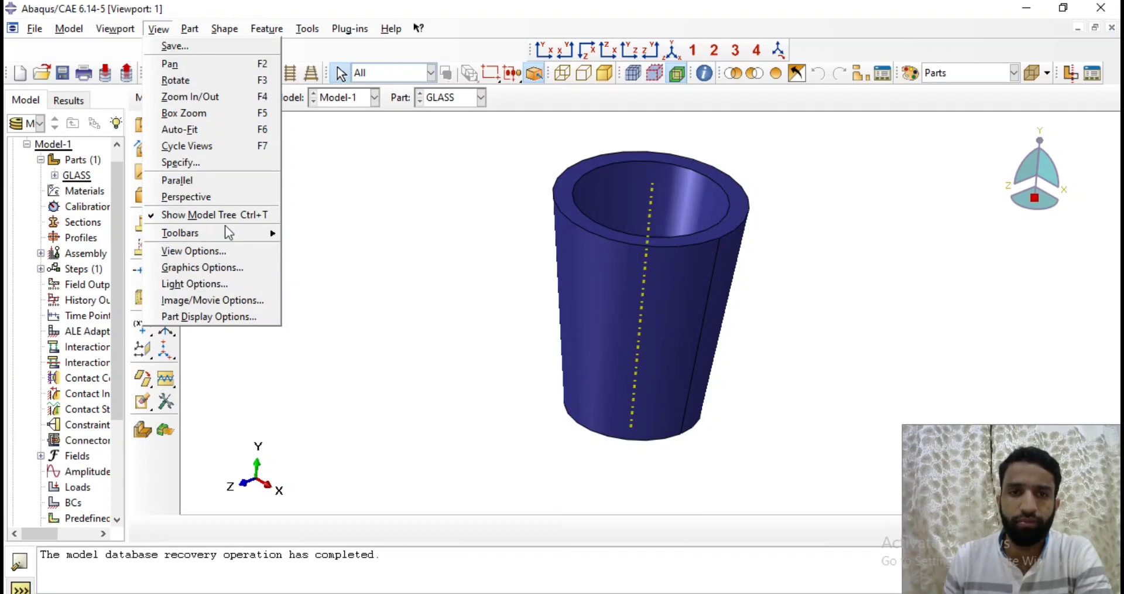
pyautogui.click(208, 196)
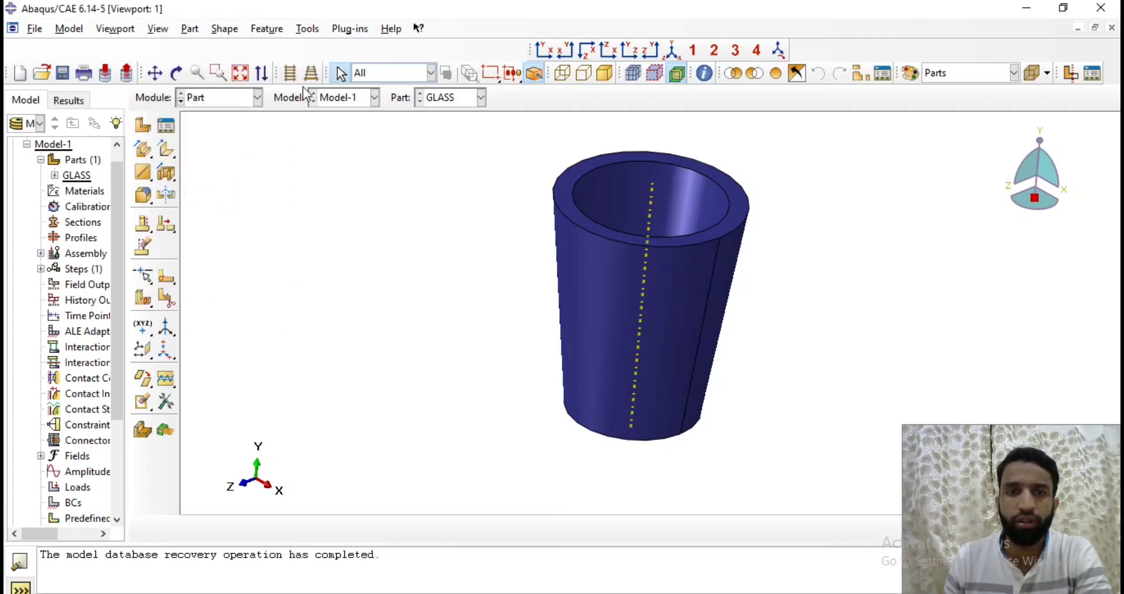
pyautogui.click(158, 29)
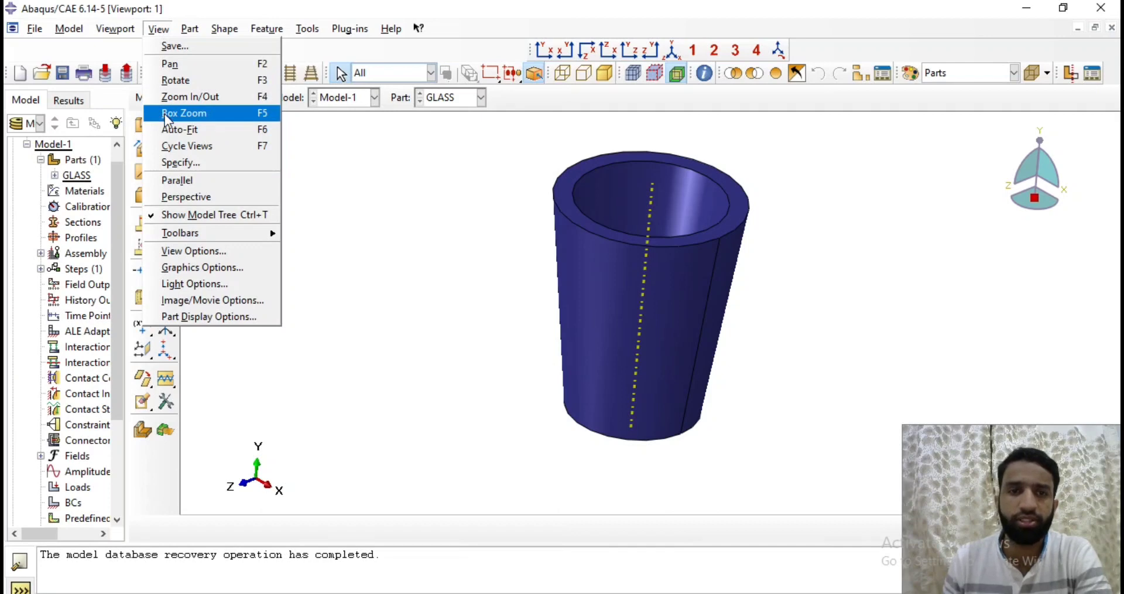
pyautogui.click(160, 30)
pyautogui.click(160, 30)
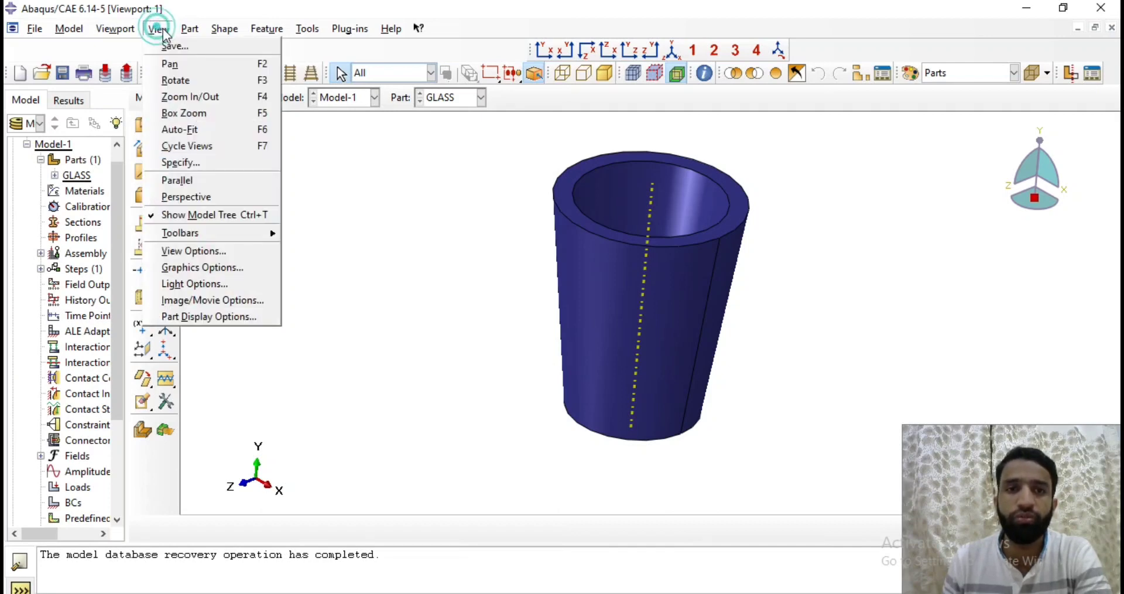
pyautogui.click(160, 31)
pyautogui.click(161, 30)
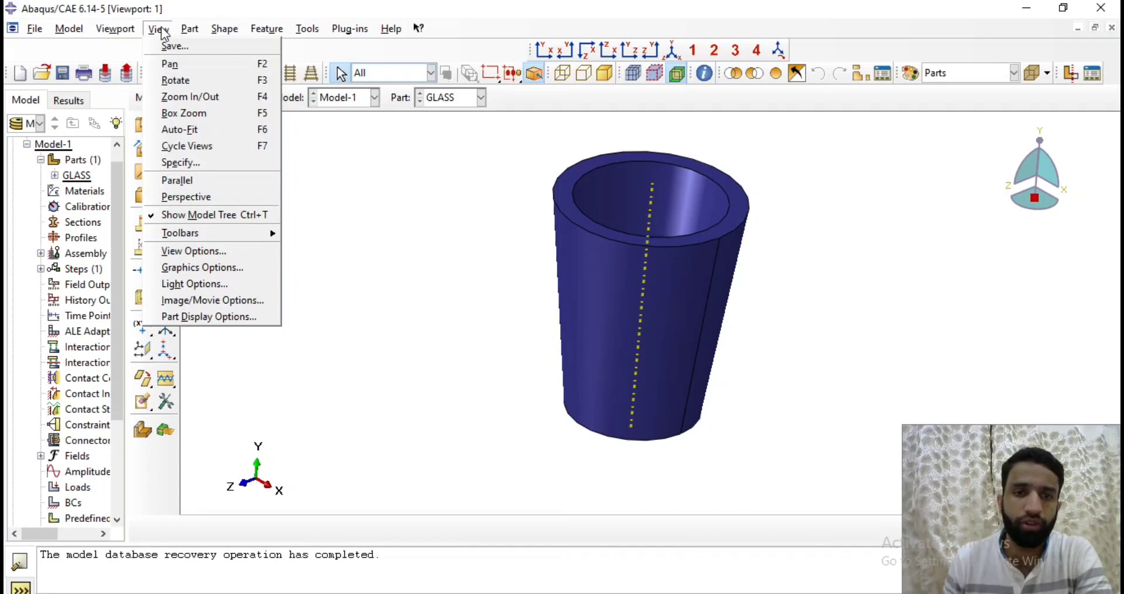
pyautogui.click(367, 184)
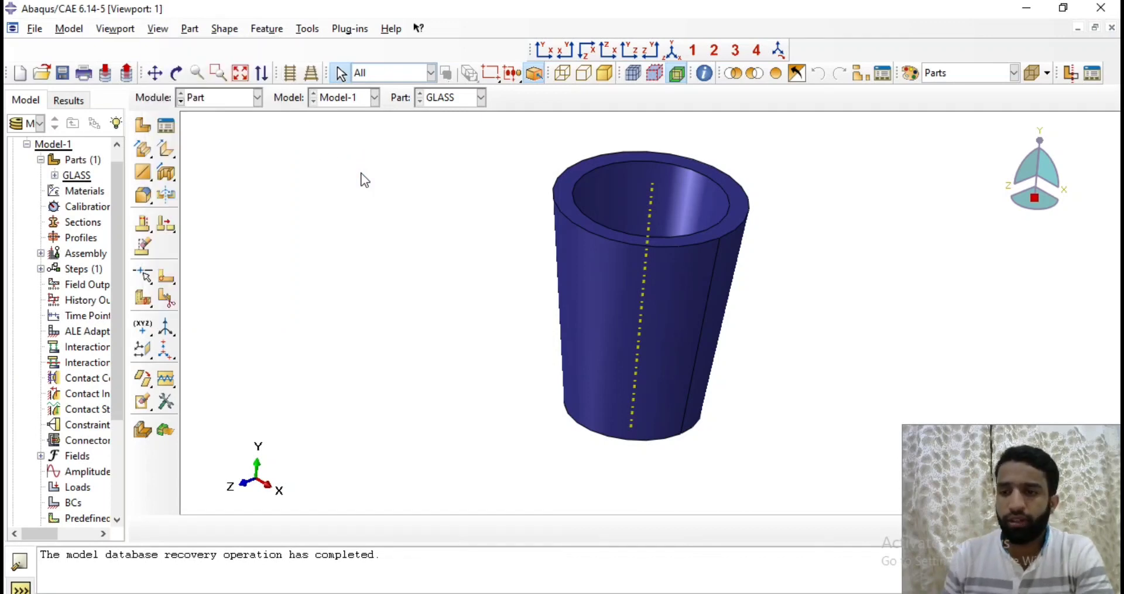